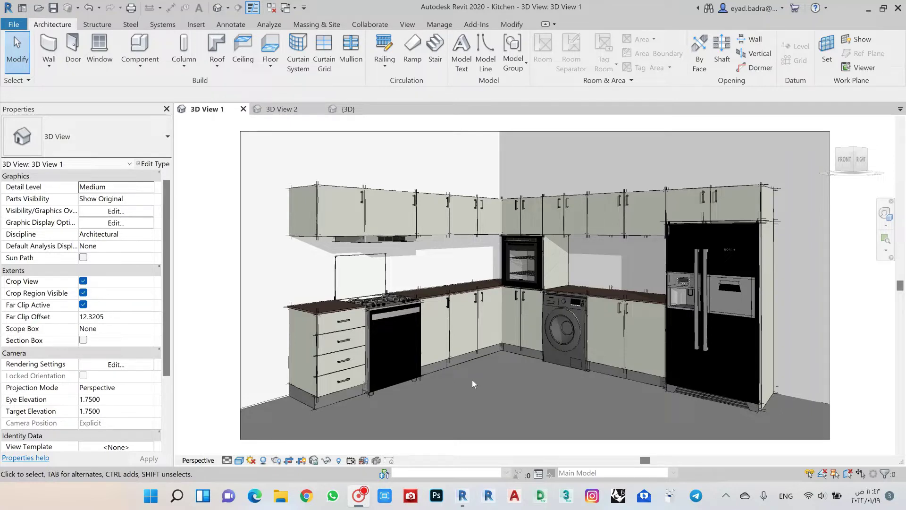
Examine the material, dimension and visibility parameters in the SMART_CABINET_KITCHEN family's Family Types, including the door, drawer and handle options.
{"action": "left_click", "coordinate": [282, 109]}
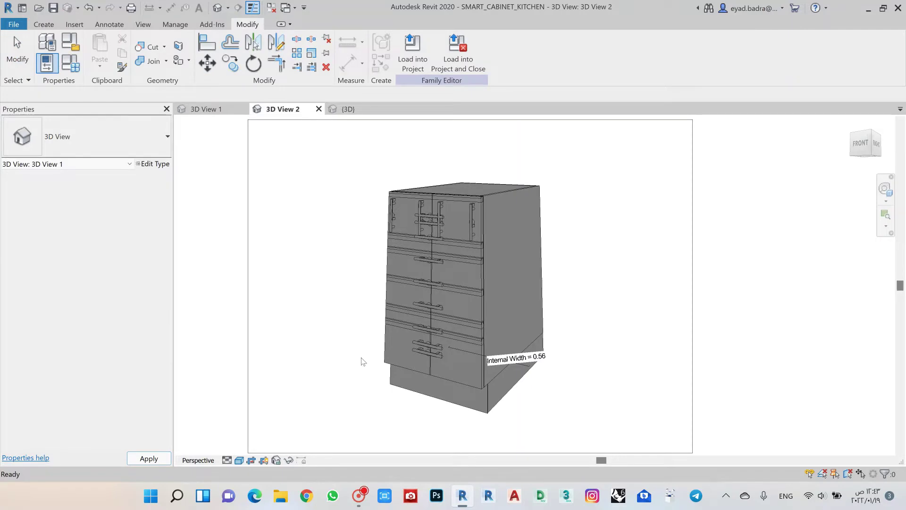
{"action": "left_click", "coordinate": [435, 329]}
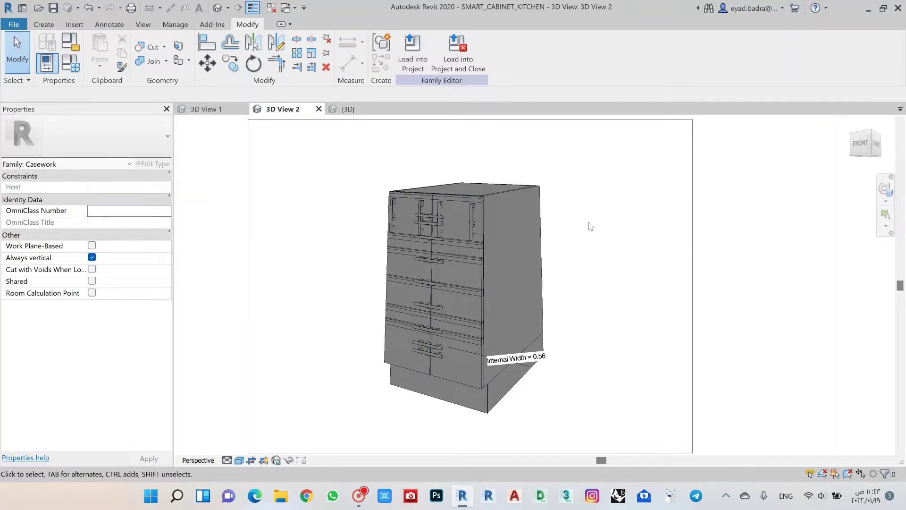
{"action": "left_click", "coordinate": [46, 64]}
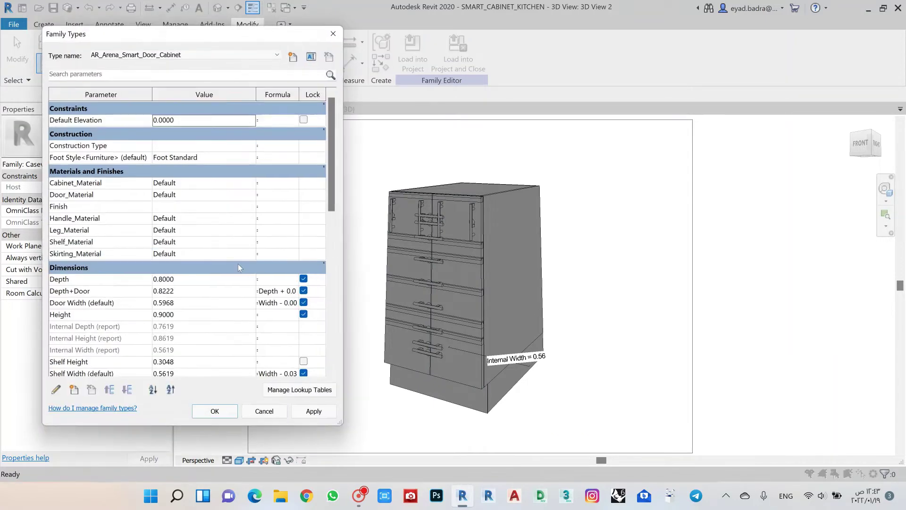
{"action": "scroll", "coordinate": [160, 213], "scroll_direction": "down", "scroll_amount": 15}
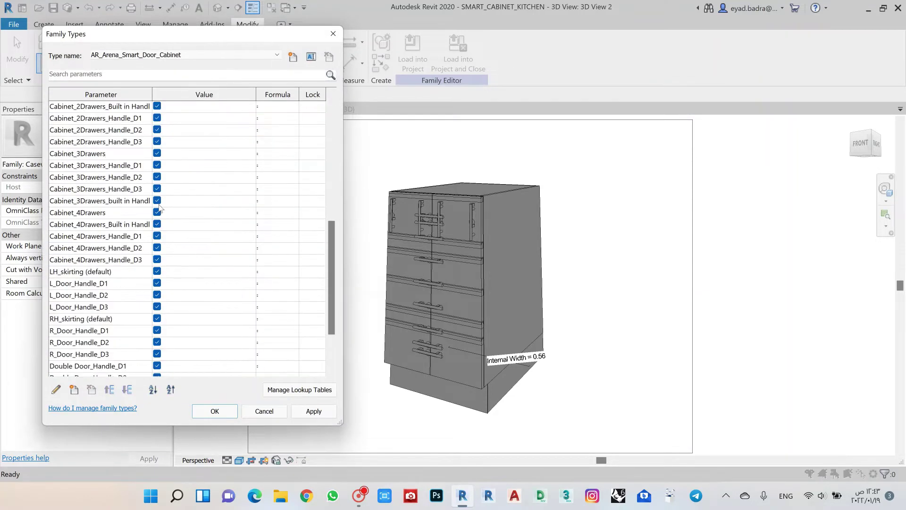
{"action": "scroll", "coordinate": [132, 275], "scroll_direction": "up", "scroll_amount": 7}
{"action": "scroll", "coordinate": [124, 309], "scroll_direction": "down", "scroll_amount": 8}
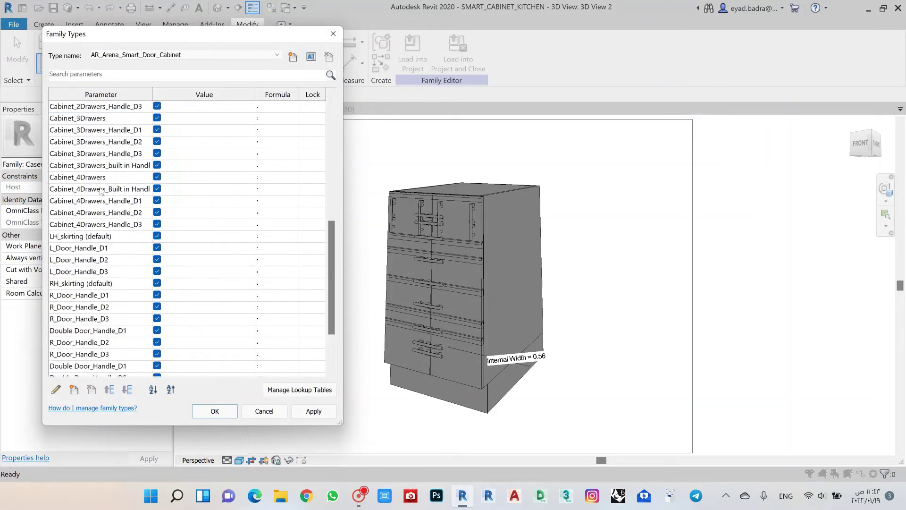
{"action": "scroll", "coordinate": [124, 309], "scroll_direction": "up", "scroll_amount": 6}
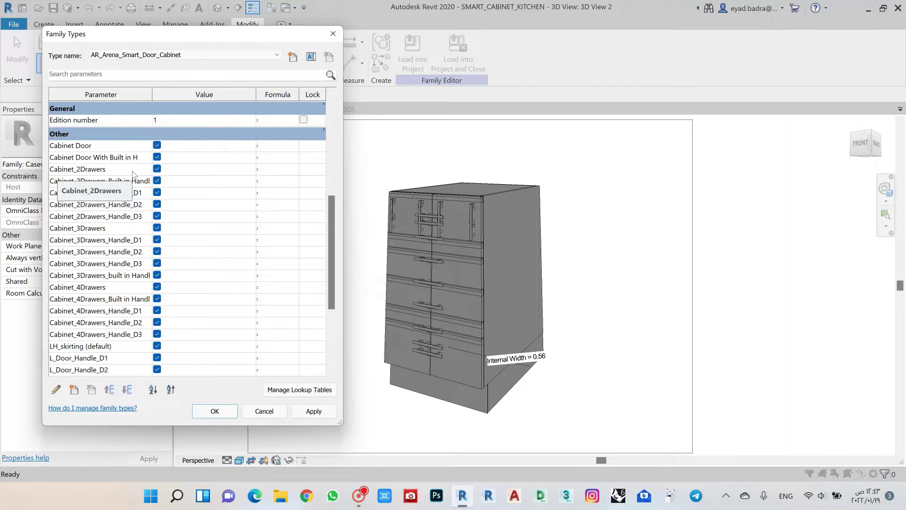
{"action": "scroll", "coordinate": [115, 222], "scroll_direction": "up", "scroll_amount": 6}
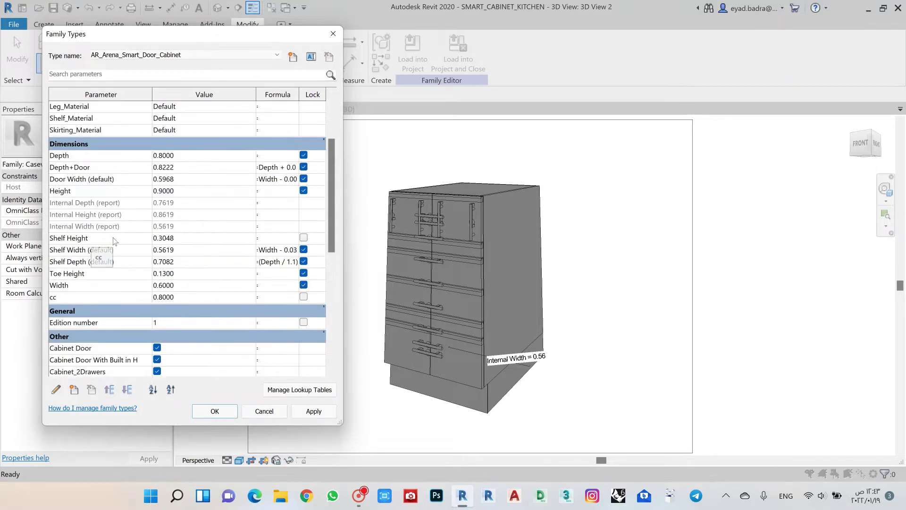
{"action": "scroll", "coordinate": [115, 242], "scroll_direction": "up", "scroll_amount": 1}
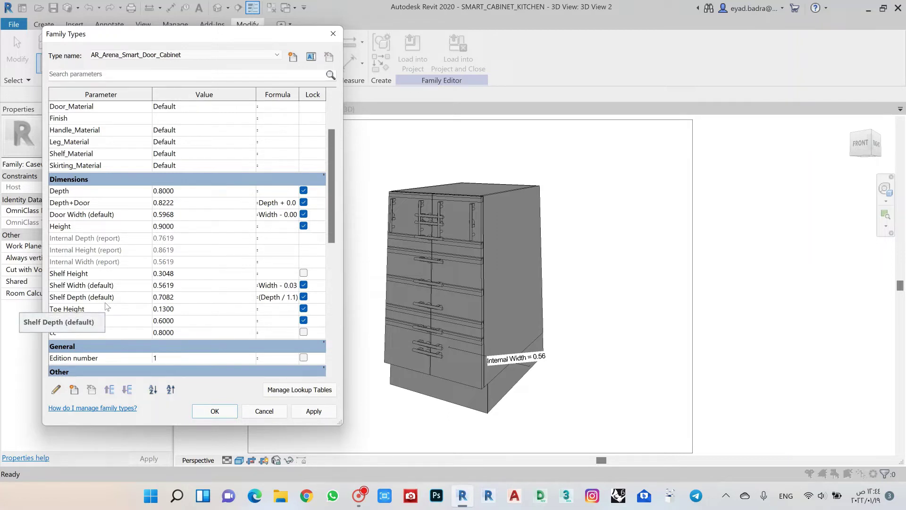
{"action": "scroll", "coordinate": [149, 277], "scroll_direction": "up", "scroll_amount": 4}
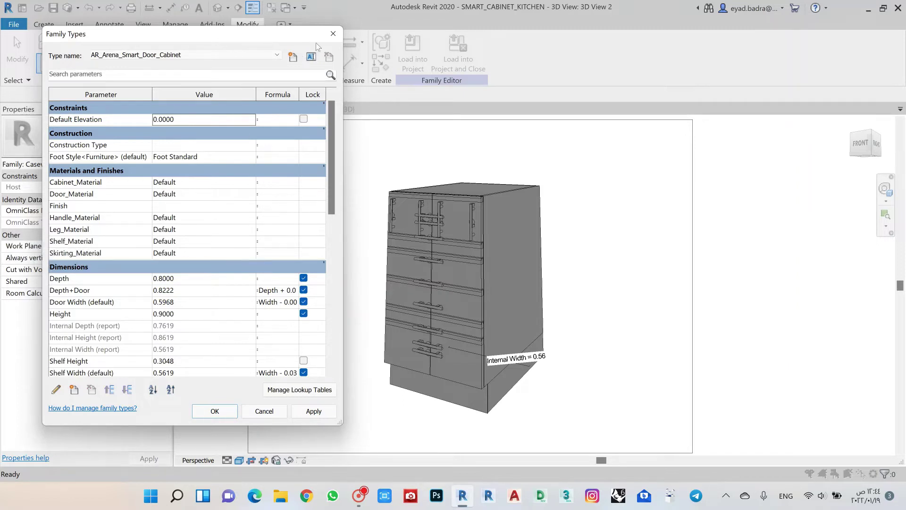
{"action": "left_click", "coordinate": [333, 33]}
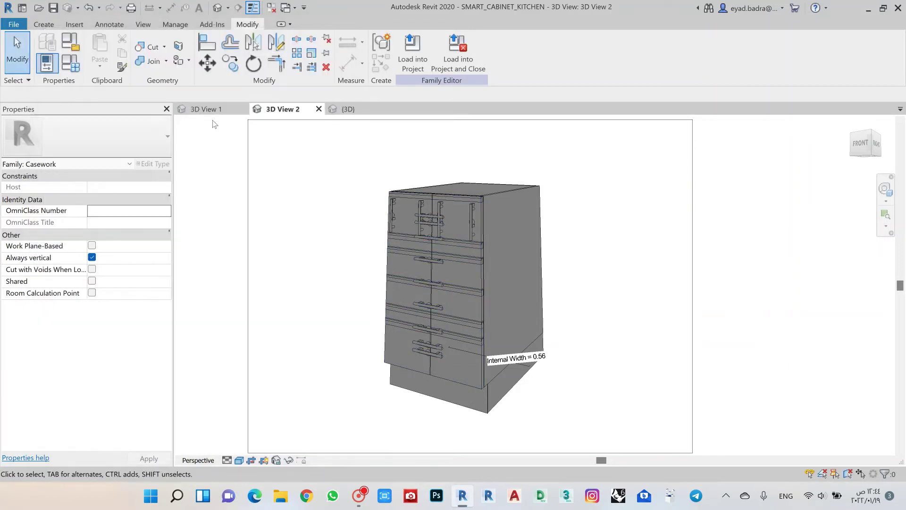
In the Kitchen project's {3D} view, place a SINGLE_CABINET_DOOR component of type AR_Arena_Smart_Door_Cabinet on the open floor at Level 0.
{"action": "left_click", "coordinate": [207, 109]}
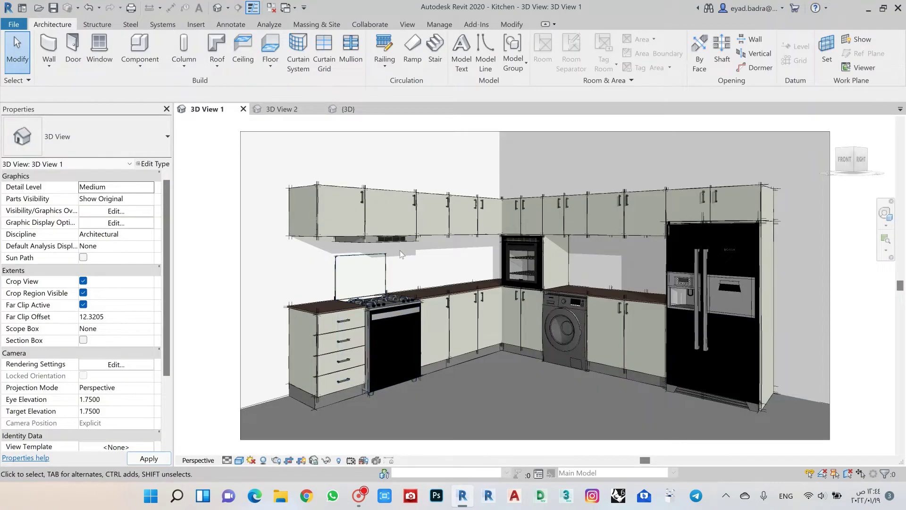
{"action": "left_click", "coordinate": [361, 112]}
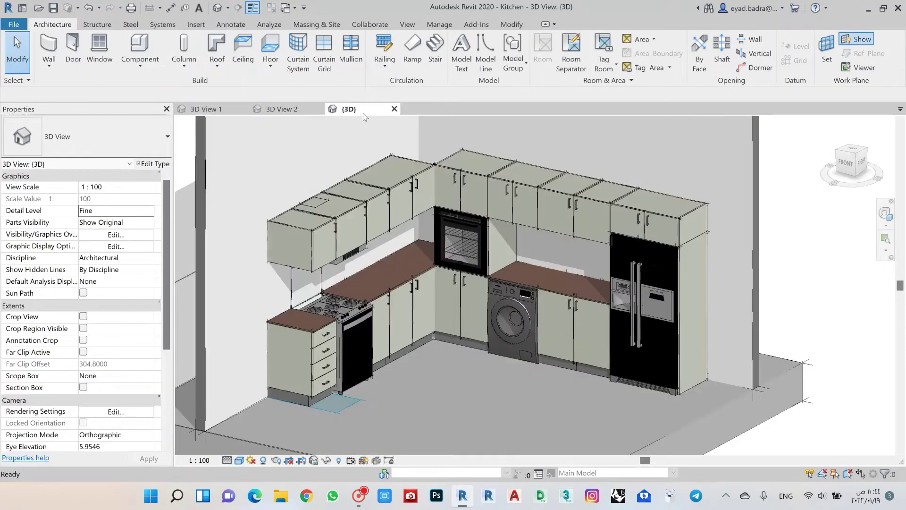
{"action": "middle_click_drag", "start_coordinate": [505, 321], "coordinate": [498, 318]}
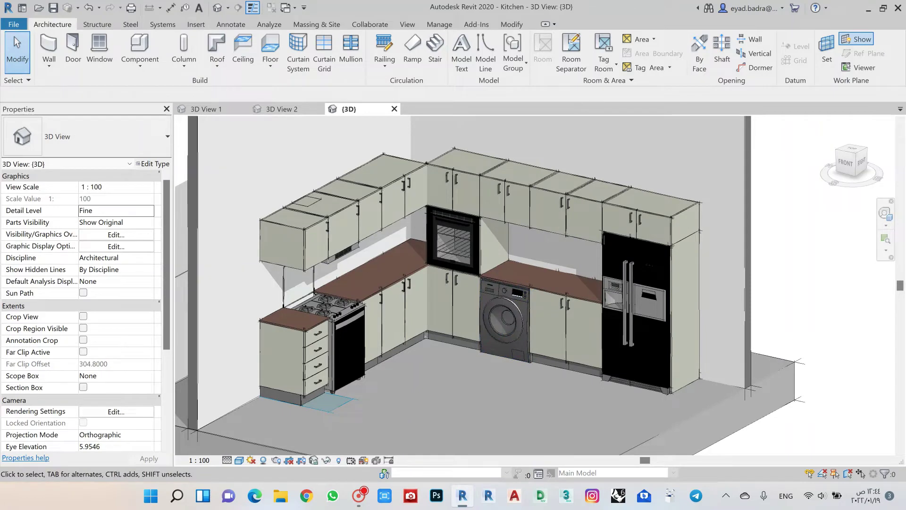
{"action": "left_click", "coordinate": [131, 61]}
{"action": "left_click", "coordinate": [129, 89]}
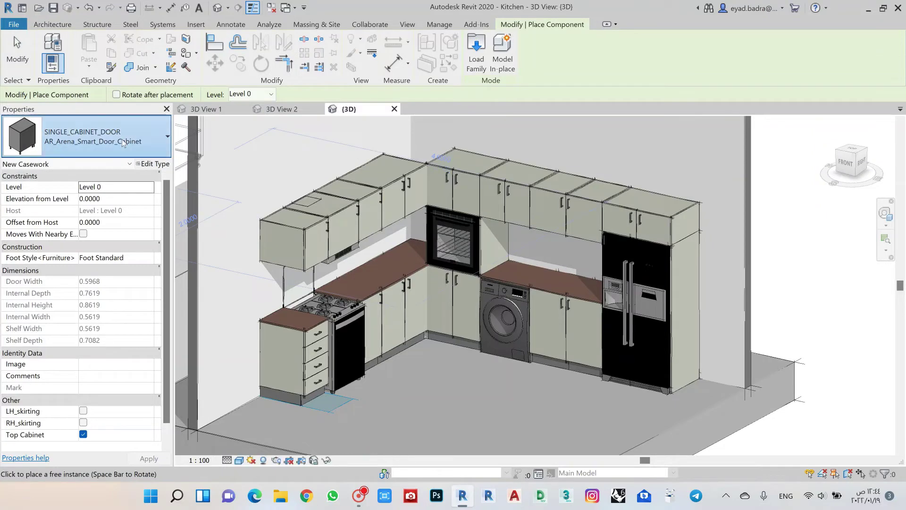
{"action": "left_click", "coordinate": [122, 143]}
{"action": "left_click", "coordinate": [94, 136]}
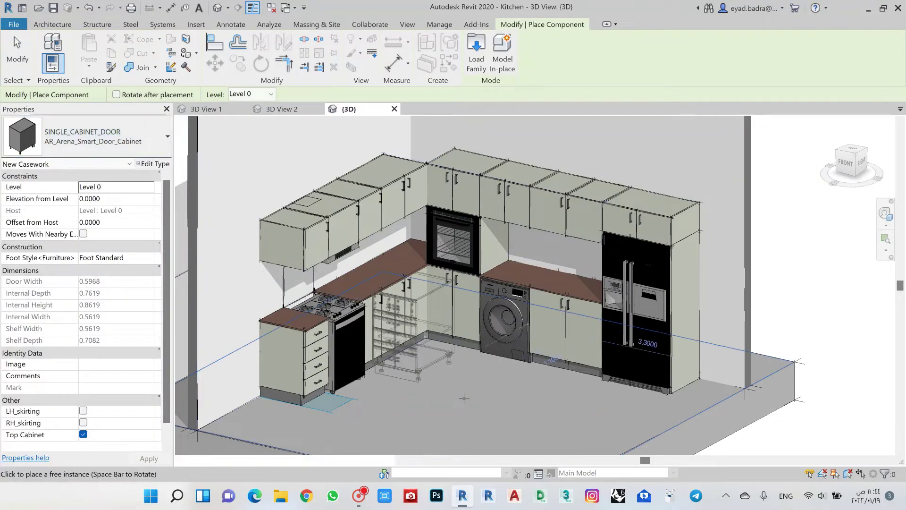
{"action": "left_click", "coordinate": [488, 413]}
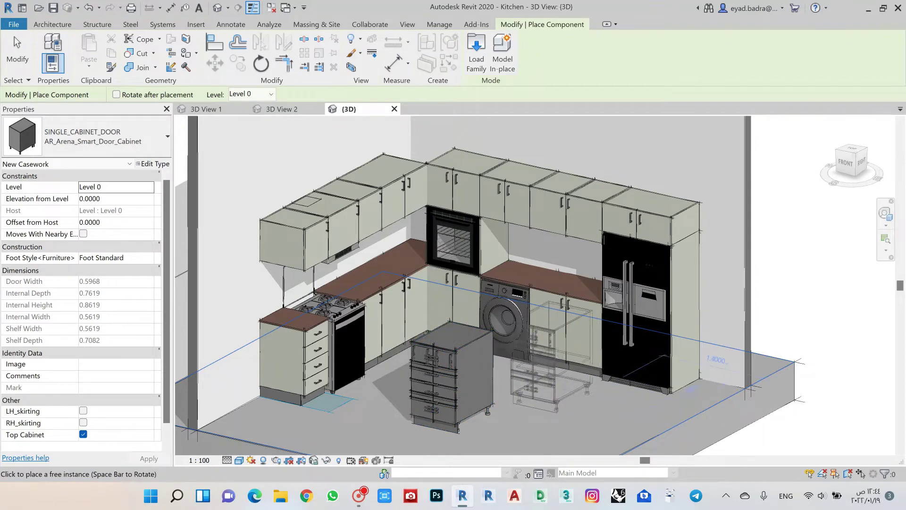
{"action": "key", "text": "Escape"}
Turn on LH_skirting and RH_skirting for the grey cabinet placed in the middle of the kitchen floor.
{"action": "scroll", "coordinate": [515, 406], "scroll_direction": "up", "scroll_amount": 5}
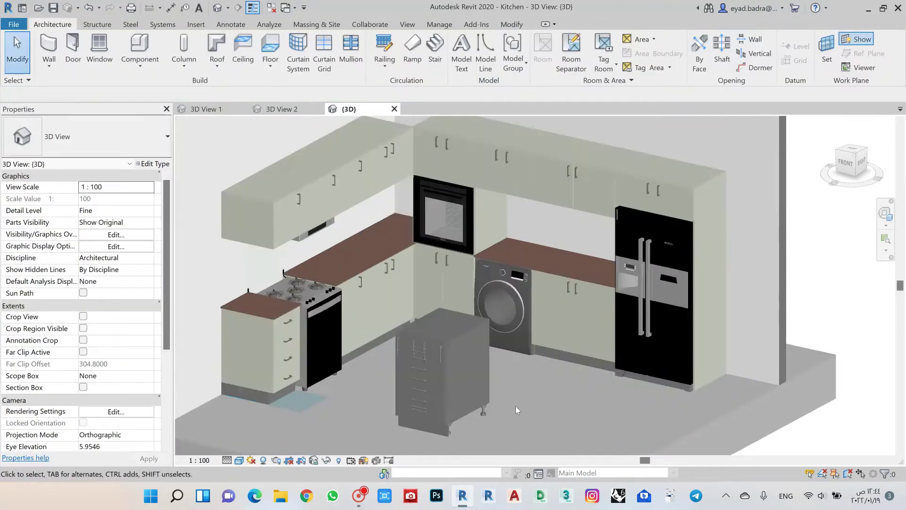
{"action": "scroll", "coordinate": [650, 364], "scroll_direction": "down", "scroll_amount": 4}
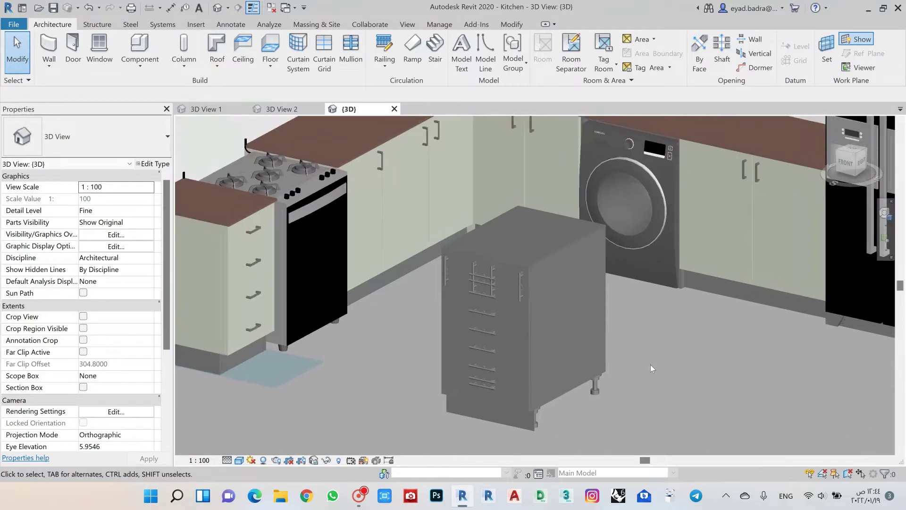
{"action": "scroll", "coordinate": [691, 358], "scroll_direction": "up", "scroll_amount": 2}
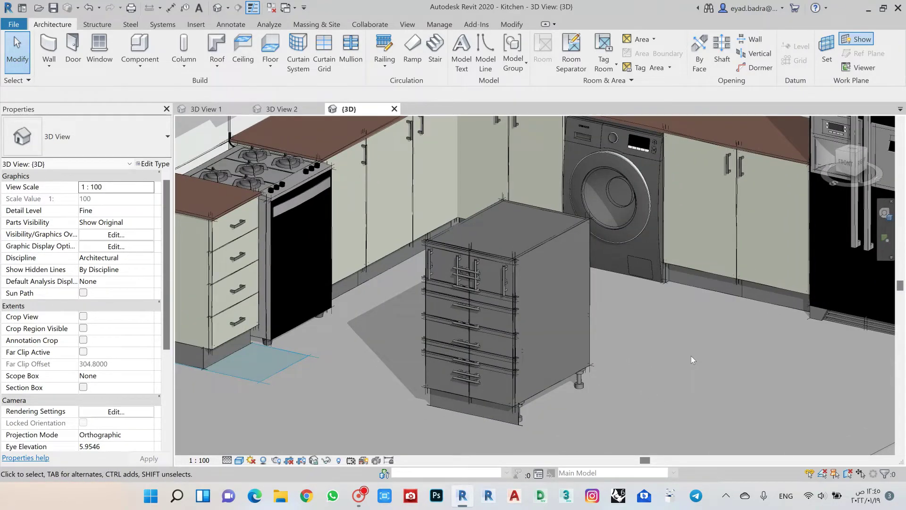
{"action": "middle_click_drag", "start_coordinate": [598, 316], "coordinate": [358, 339], "text": "shift"}
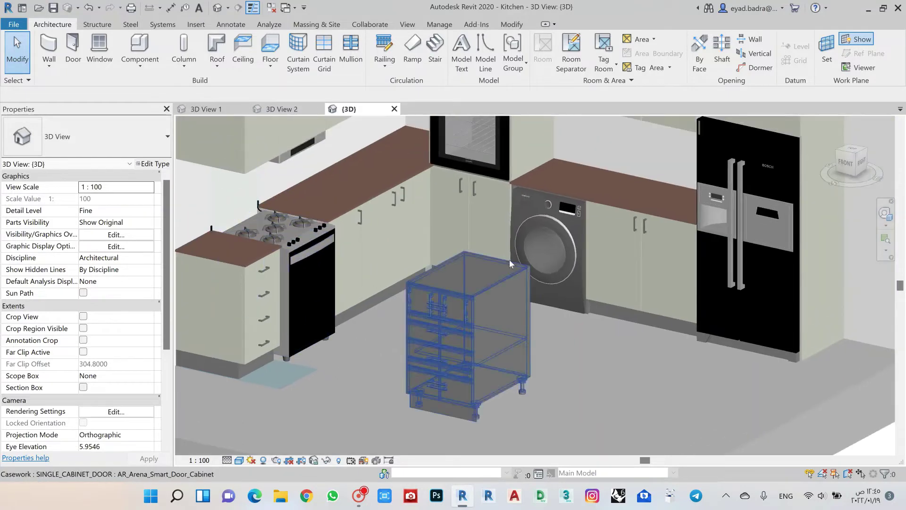
{"action": "scroll", "coordinate": [467, 330], "scroll_direction": "down", "scroll_amount": 3}
{"action": "scroll", "coordinate": [451, 322], "scroll_direction": "up", "scroll_amount": 2}
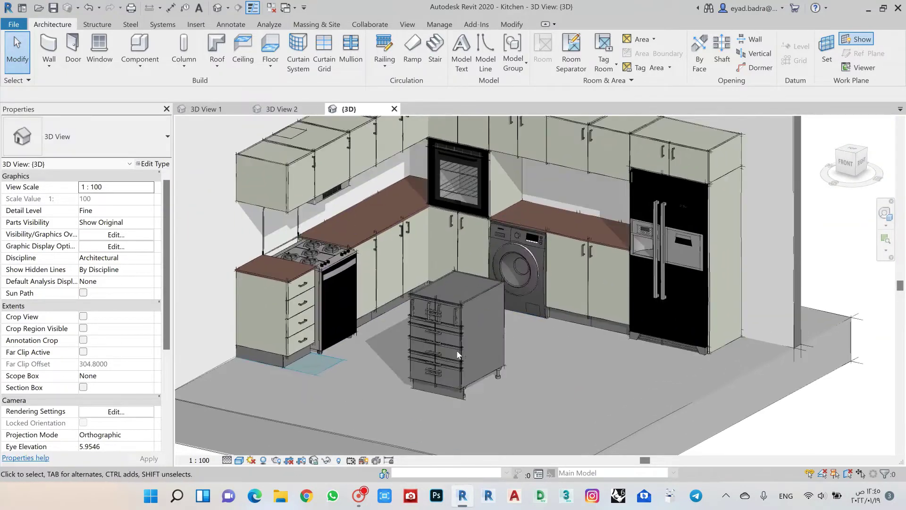
{"action": "left_click", "coordinate": [451, 322]}
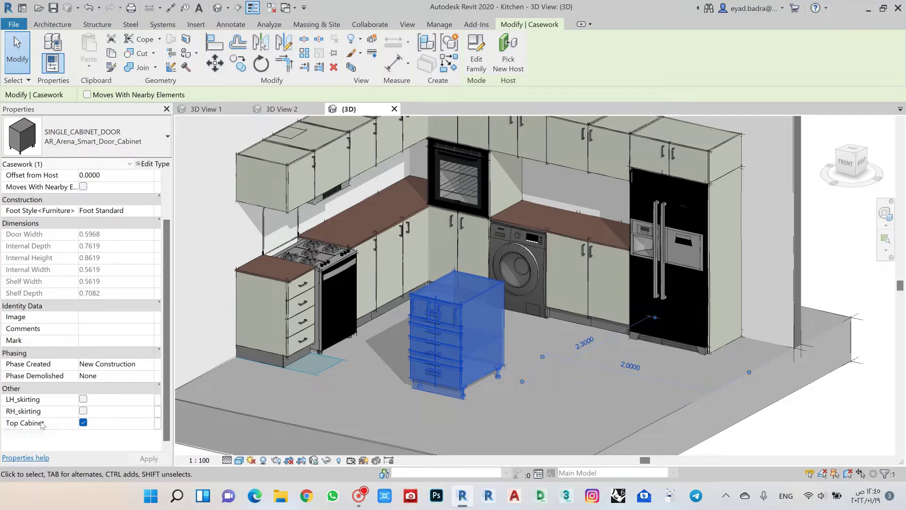
{"action": "left_click", "coordinate": [84, 423]}
{"action": "left_click", "coordinate": [83, 410]}
{"action": "left_click", "coordinate": [83, 398]}
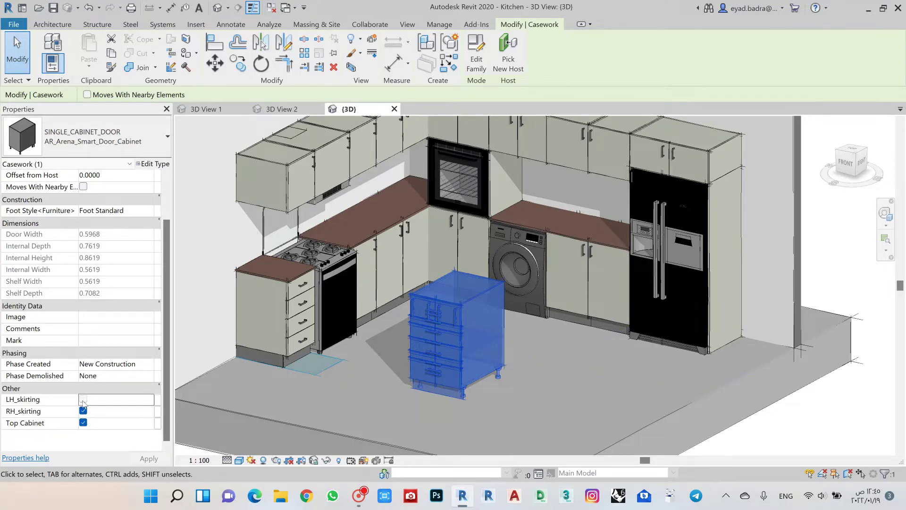
{"action": "left_click", "coordinate": [148, 458]}
{"action": "scroll", "coordinate": [500, 406], "scroll_direction": "up", "scroll_amount": 2}
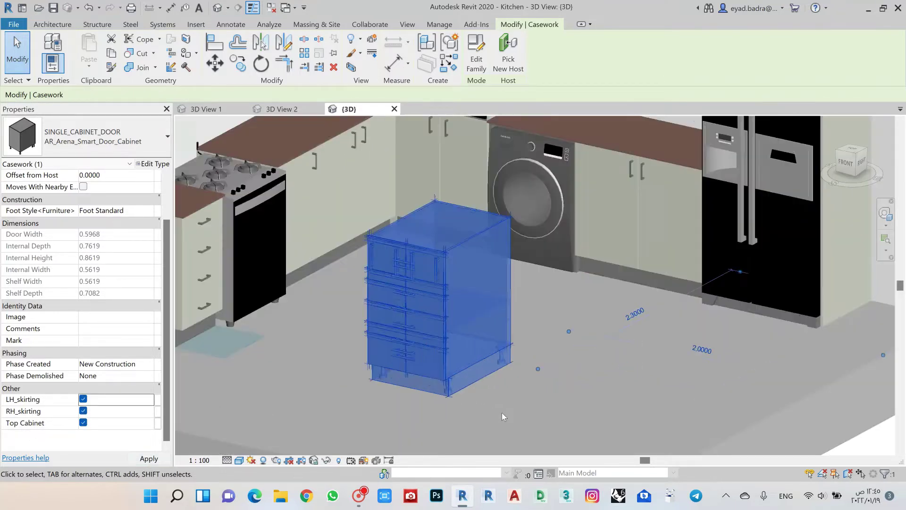
{"action": "left_click", "coordinate": [502, 413]}
Turn off LH_skirting for the grey floor cabinet and check its lower sides.
{"action": "scroll", "coordinate": [517, 380], "scroll_direction": "up", "scroll_amount": 3}
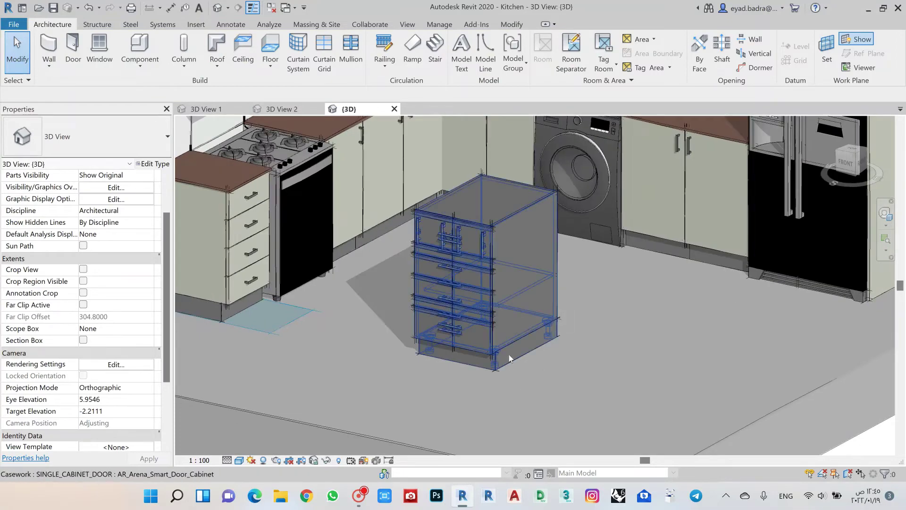
{"action": "scroll", "coordinate": [495, 370], "scroll_direction": "up", "scroll_amount": 3}
{"action": "scroll", "coordinate": [431, 369], "scroll_direction": "down", "scroll_amount": 4}
{"action": "scroll", "coordinate": [431, 370], "scroll_direction": "up", "scroll_amount": 1}
{"action": "scroll", "coordinate": [117, 395], "scroll_direction": "down", "scroll_amount": 2}
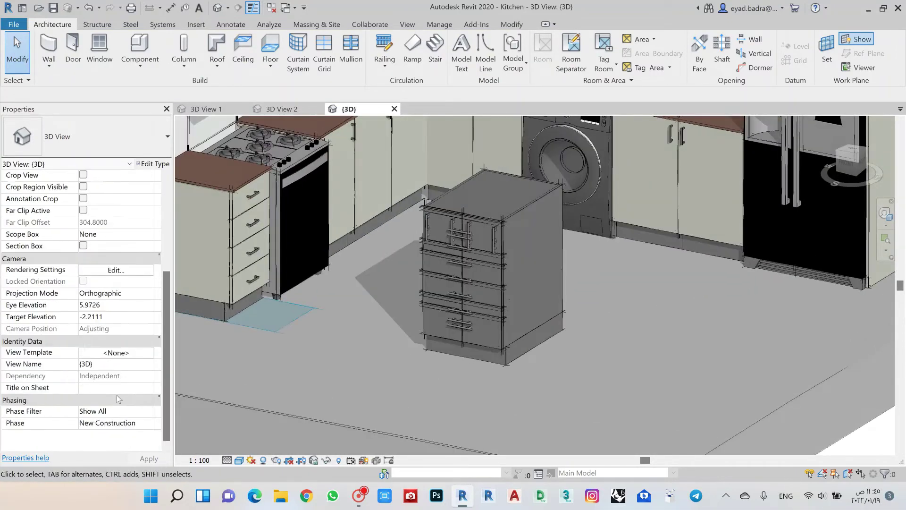
{"action": "left_click", "coordinate": [426, 281]}
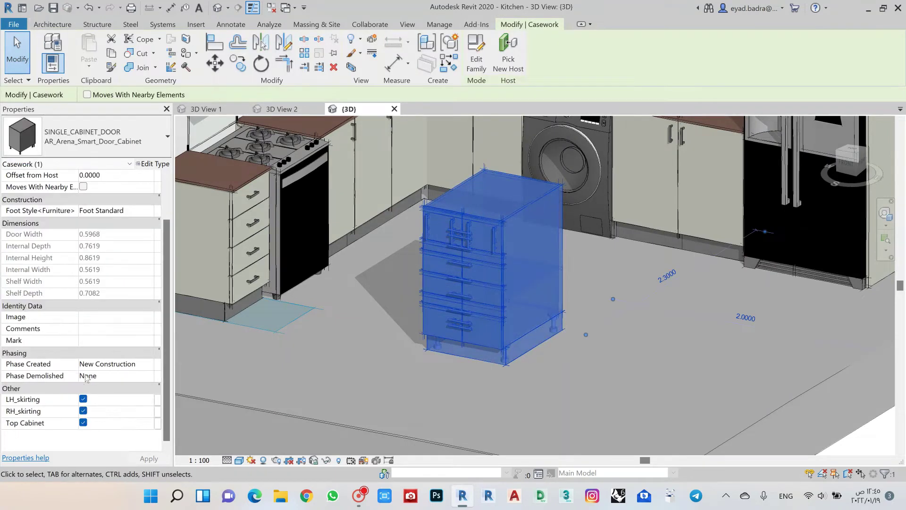
{"action": "left_click", "coordinate": [83, 399]}
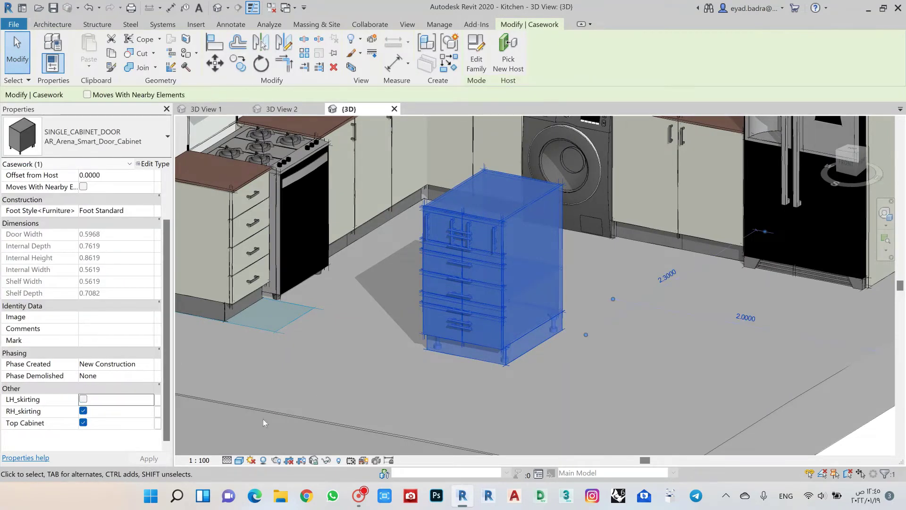
{"action": "left_click", "coordinate": [457, 380]}
{"action": "mouse_move", "coordinate": [457, 380]}
{"action": "middle_mouse_down", "text": "shift"}
{"action": "mouse_move", "coordinate": [423, 382]}
{"action": "mouse_move", "coordinate": [460, 377]}
{"action": "mouse_move", "coordinate": [434, 245]}
{"action": "mouse_move", "coordinate": [527, 304]}
{"action": "mouse_move", "coordinate": [420, 386]}
{"action": "mouse_move", "coordinate": [420, 359]}
{"action": "middle_mouse_up", "text": "shift"}
{"action": "scroll", "coordinate": [527, 305], "scroll_direction": "down", "scroll_amount": 5}
{"action": "scroll", "coordinate": [420, 387], "scroll_direction": "up", "scroll_amount": 3}
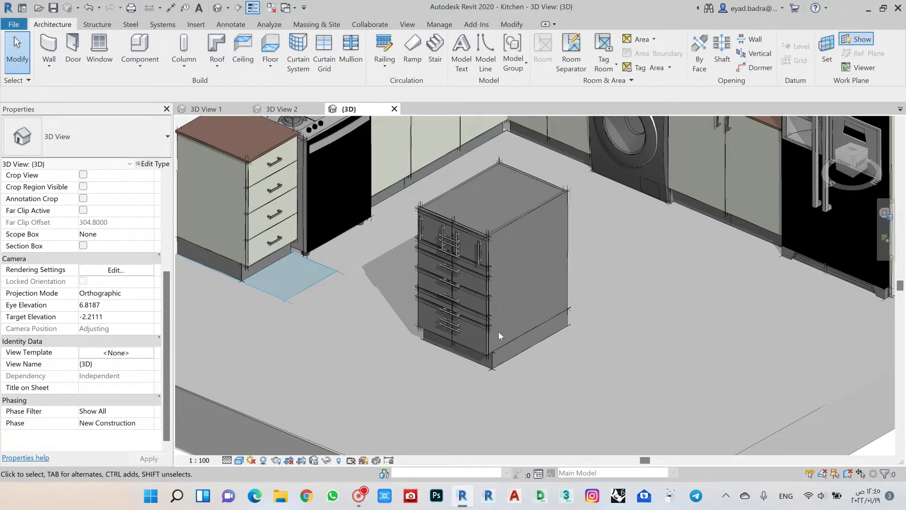
Turn off Top Cabinet for the grey cabinet and look into it from above.
{"action": "left_click", "coordinate": [480, 298]}
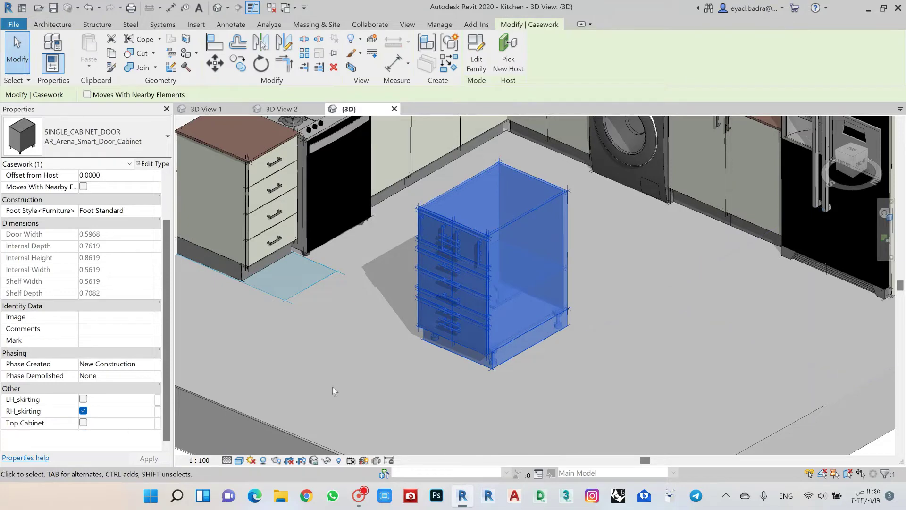
{"action": "key", "text": "Escape"}
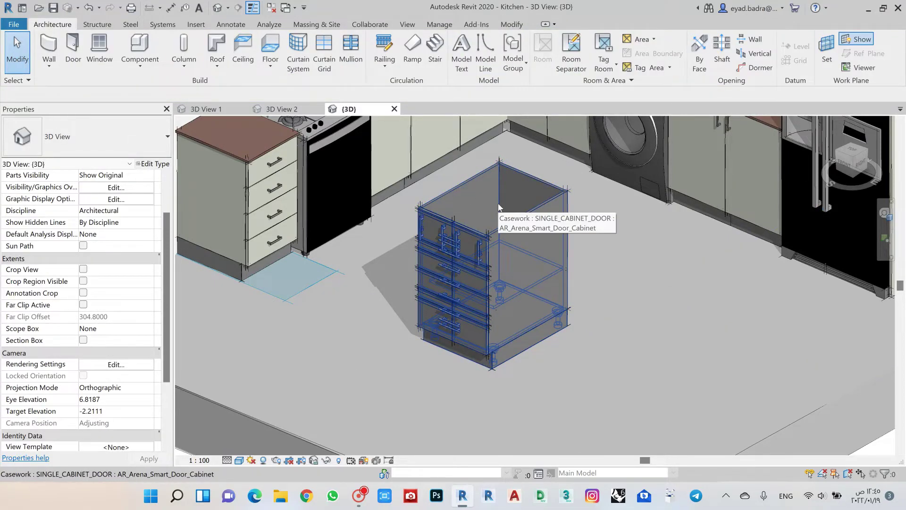
{"action": "middle_click_drag", "start_coordinate": [499, 208], "coordinate": [476, 223], "text": "shift"}
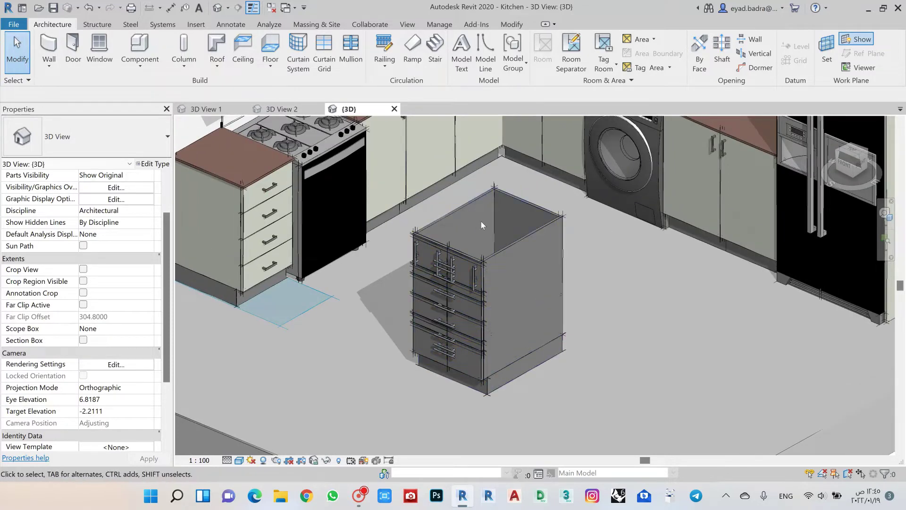
{"action": "scroll", "coordinate": [482, 216], "scroll_direction": "down", "scroll_amount": 2}
{"action": "middle_click_drag", "start_coordinate": [499, 222], "coordinate": [413, 327], "text": "shift"}
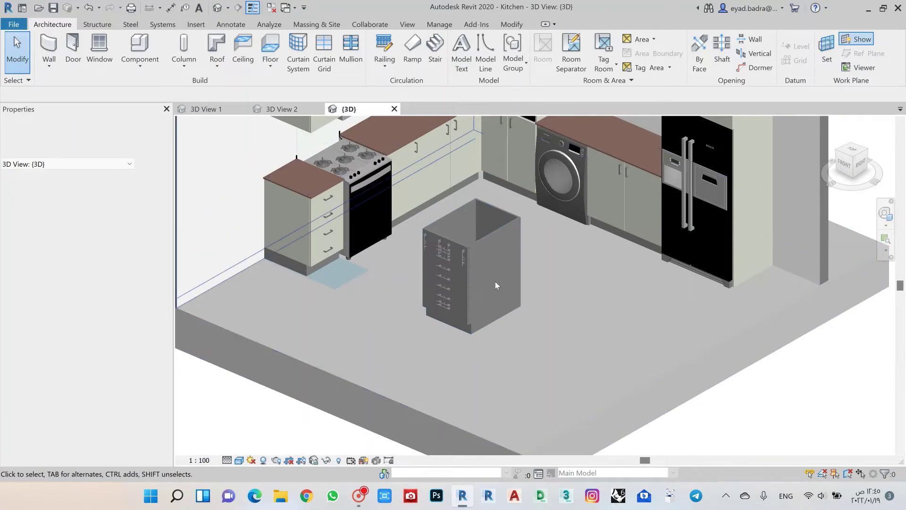
Turn LH_skirting and Top Cabinet back on for the grey floor cabinet.
{"action": "left_click", "coordinate": [493, 284]}
{"action": "left_click", "coordinate": [83, 399]}
{"action": "left_click", "coordinate": [83, 422]}
{"action": "key", "text": "Escape"}
{"action": "scroll", "coordinate": [344, 364], "scroll_direction": "up", "scroll_amount": 2}
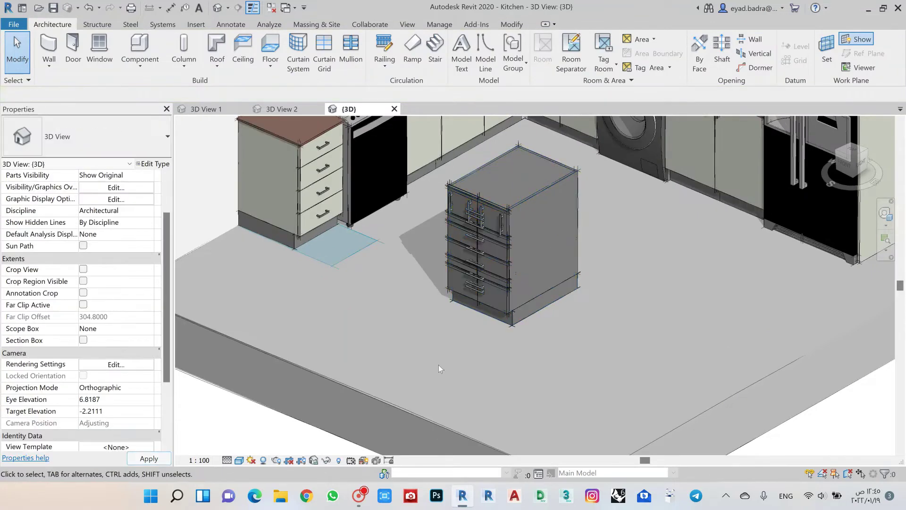
{"action": "scroll", "coordinate": [361, 305], "scroll_direction": "down", "scroll_amount": 2}
{"action": "middle_click_drag", "start_coordinate": [361, 304], "coordinate": [379, 335]}
{"action": "scroll", "coordinate": [340, 330], "scroll_direction": "up", "scroll_amount": 2}
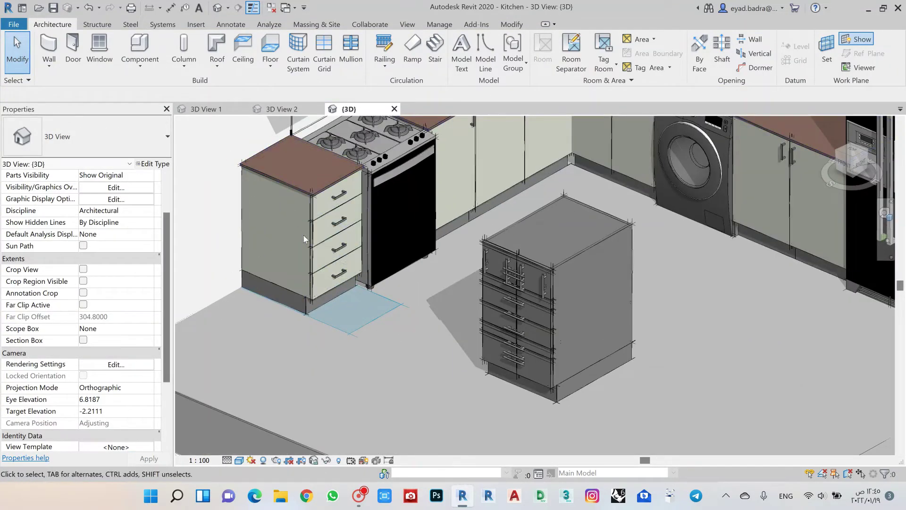
Check the skirting options of the four-drawer cabinet beside the stove.
{"action": "left_click", "coordinate": [268, 291]}
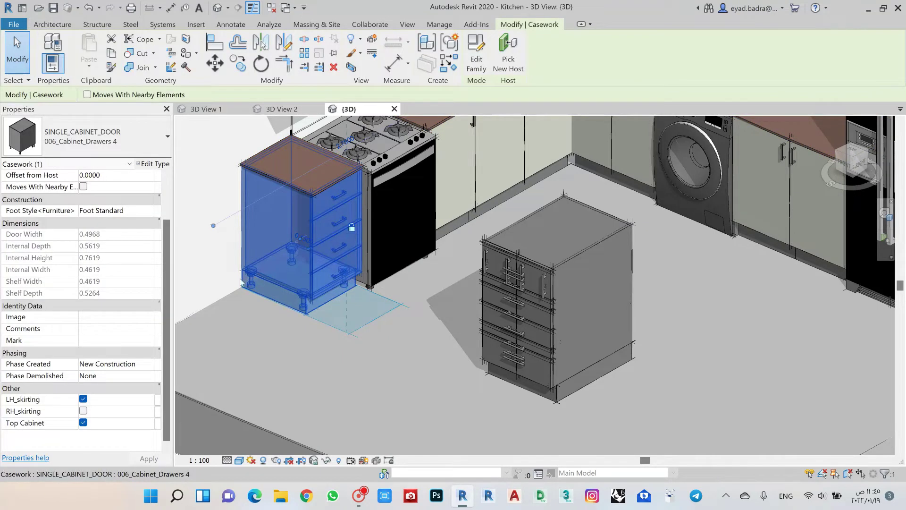
{"action": "left_click", "coordinate": [258, 370]}
{"action": "scroll", "coordinate": [387, 347], "scroll_direction": "down", "scroll_amount": 2}
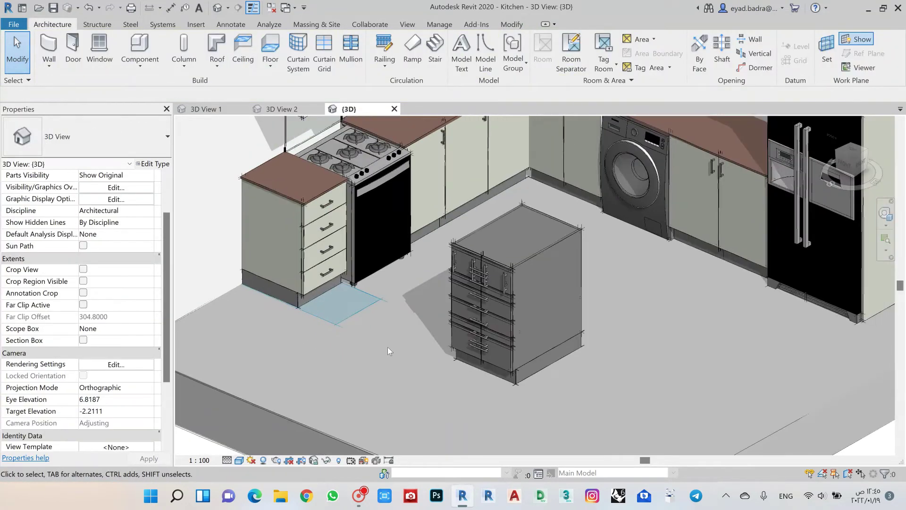
Review the type parameters of the grey floor cabinet and duplicate its type as test01.
{"action": "left_click", "coordinate": [512, 286]}
{"action": "left_click", "coordinate": [152, 164]}
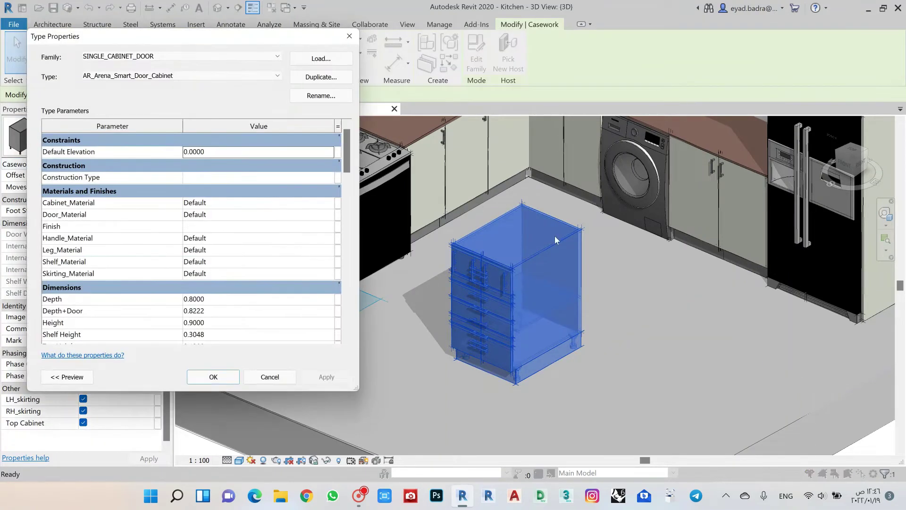
{"action": "scroll", "coordinate": [156, 255], "scroll_direction": "down", "scroll_amount": 4}
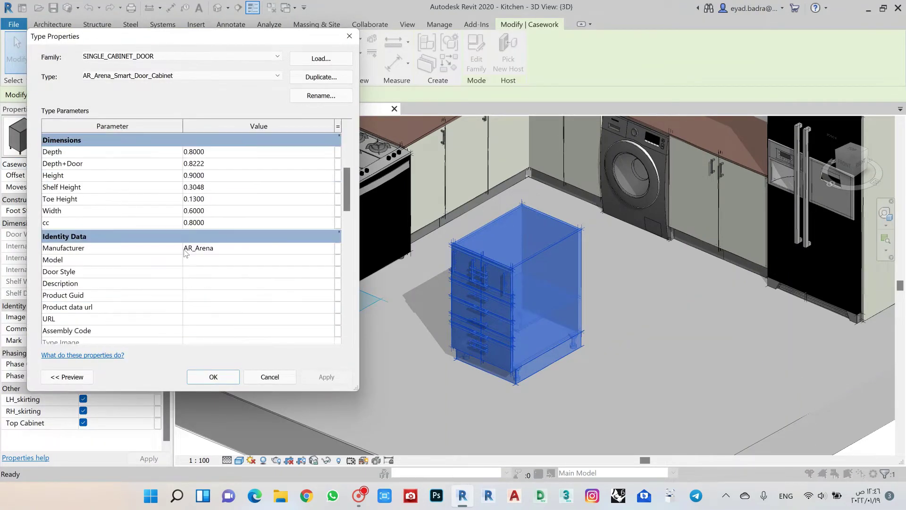
{"action": "scroll", "coordinate": [144, 281], "scroll_direction": "up", "scroll_amount": 1}
{"action": "scroll", "coordinate": [80, 232], "scroll_direction": "up", "scroll_amount": 1}
{"action": "scroll", "coordinate": [56, 186], "scroll_direction": "up", "scroll_amount": 2}
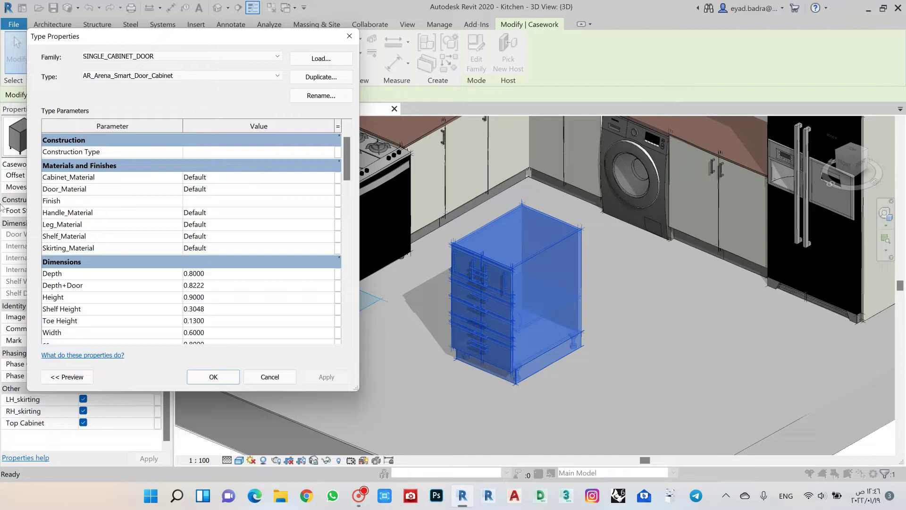
{"action": "left_click", "coordinate": [326, 78]}
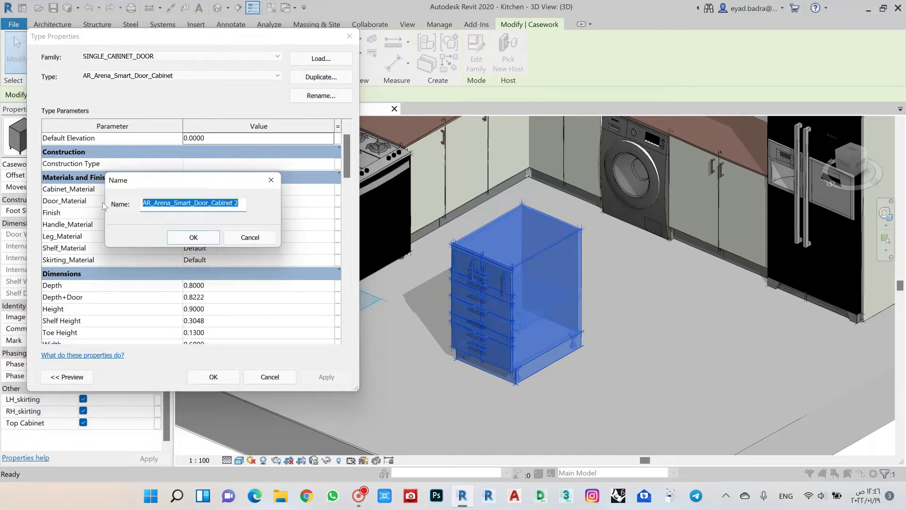
{"action": "type", "text": "test01"}
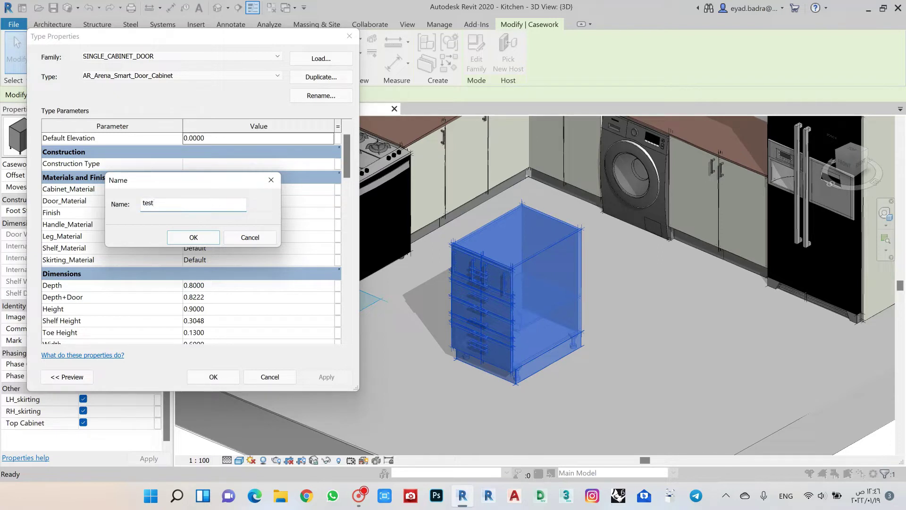
{"action": "left_click", "coordinate": [192, 237]}
Set the Width of type test01 to 0.8 and apply the type to the grey cabinet.
{"action": "scroll", "coordinate": [158, 236], "scroll_direction": "down", "scroll_amount": 3}
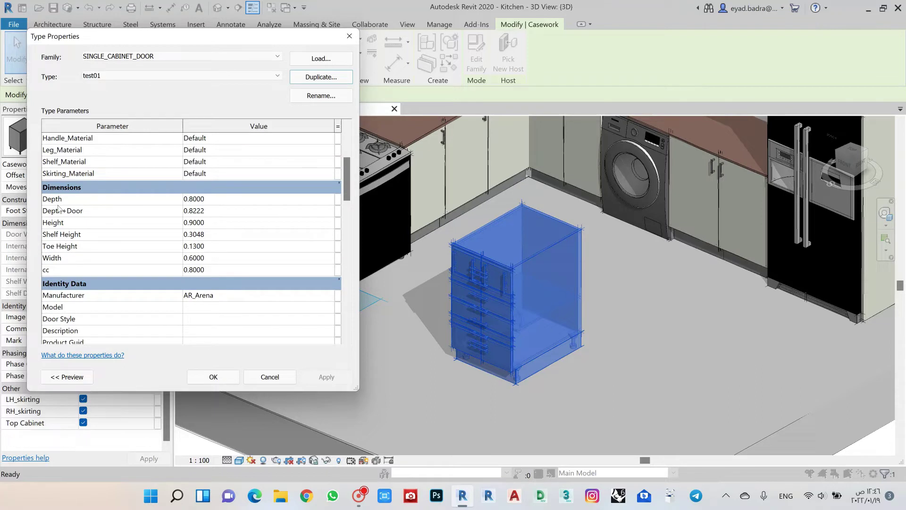
{"action": "left_click", "coordinate": [204, 199]}
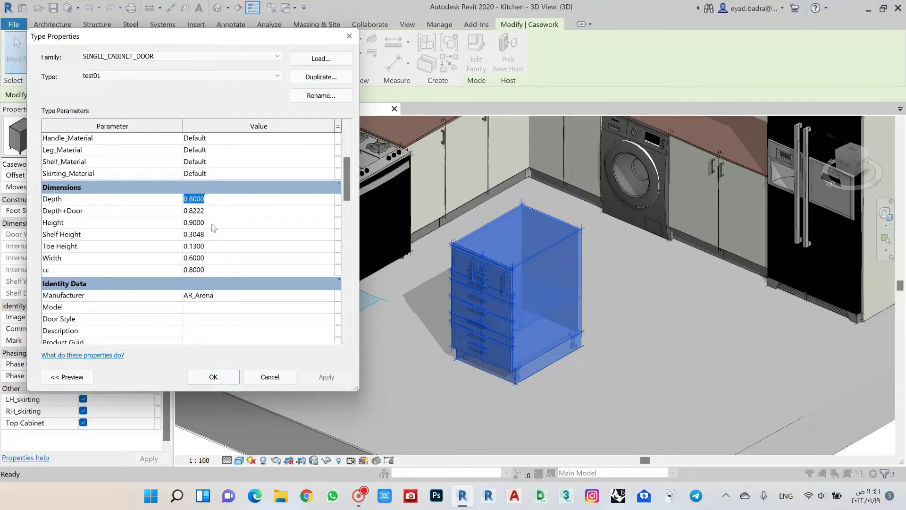
{"action": "left_click", "coordinate": [216, 259]}
{"action": "type", "text": "0.8"}
{"action": "left_click", "coordinate": [205, 245]}
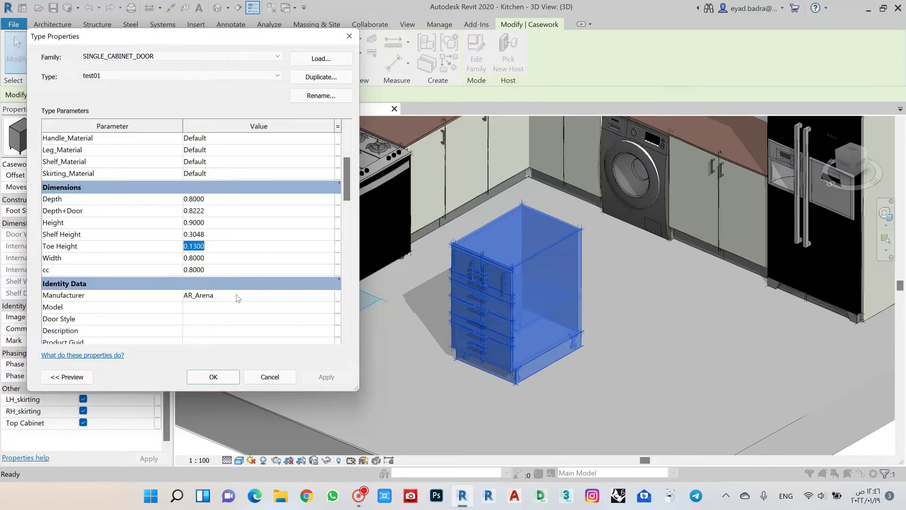
{"action": "left_click", "coordinate": [214, 377]}
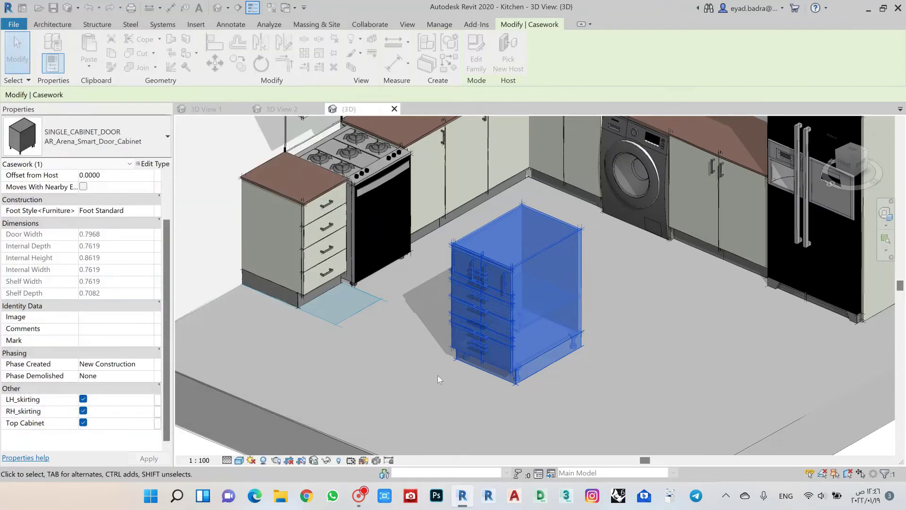
{"action": "left_click", "coordinate": [443, 390]}
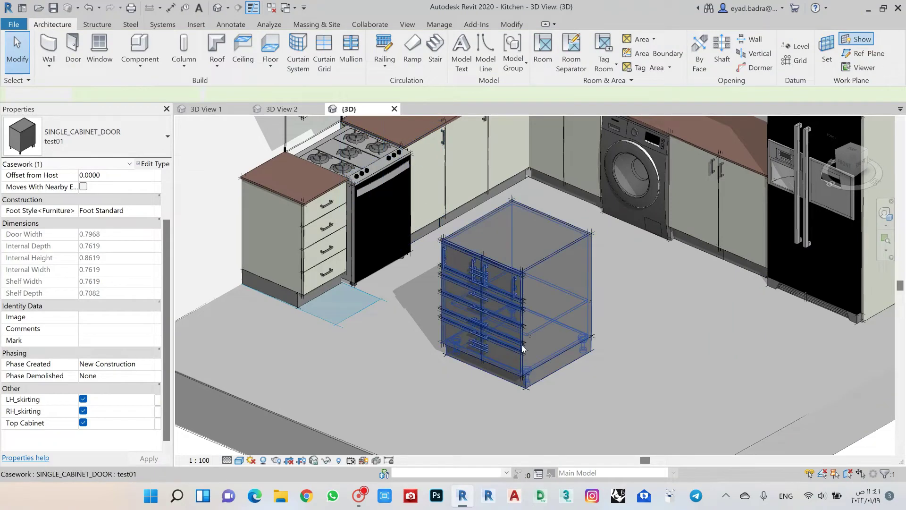
Turn off Cabinet Door With Built in H and all Cabinet_2Drawers door and handle options in the grey cabinet's type test01.
{"action": "left_click", "coordinate": [151, 164]}
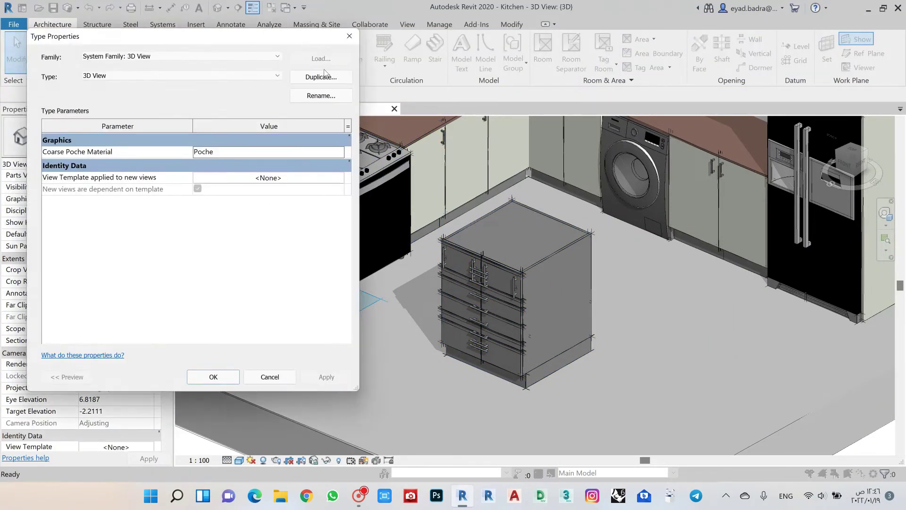
{"action": "left_click", "coordinate": [349, 36]}
{"action": "left_click", "coordinate": [494, 259]}
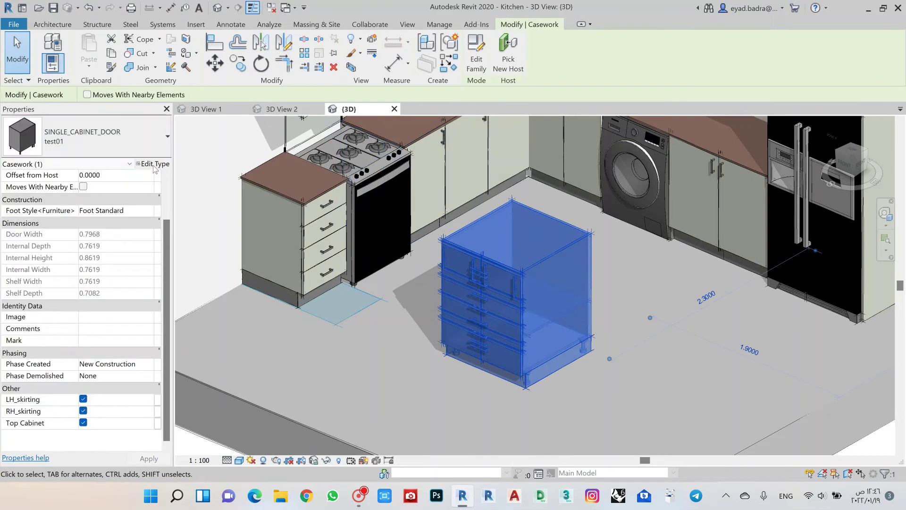
{"action": "left_click", "coordinate": [151, 163]}
{"action": "scroll", "coordinate": [198, 238], "scroll_direction": "down", "scroll_amount": 10}
{"action": "scroll", "coordinate": [197, 238], "scroll_direction": "down", "scroll_amount": 5}
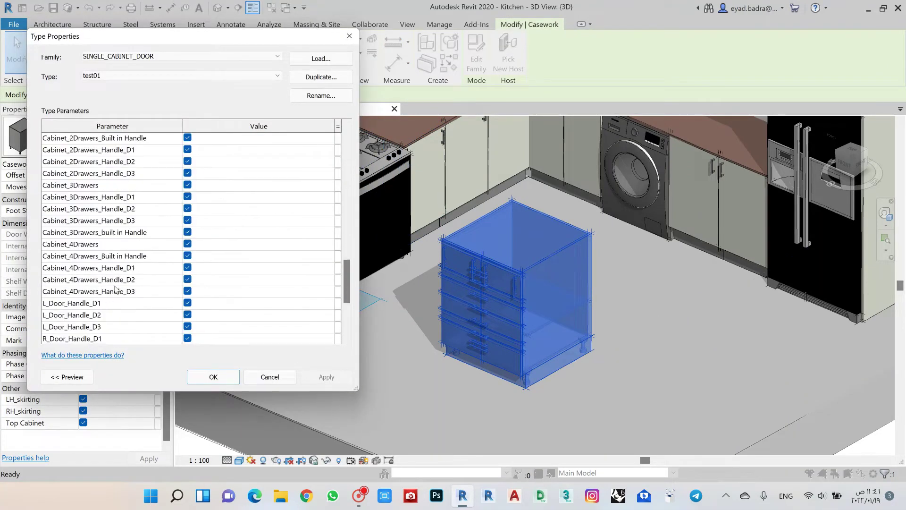
{"action": "scroll", "coordinate": [157, 259], "scroll_direction": "up", "scroll_amount": 5}
{"action": "scroll", "coordinate": [158, 258], "scroll_direction": "down", "scroll_amount": 3}
{"action": "scroll", "coordinate": [209, 255], "scroll_direction": "up", "scroll_amount": 3}
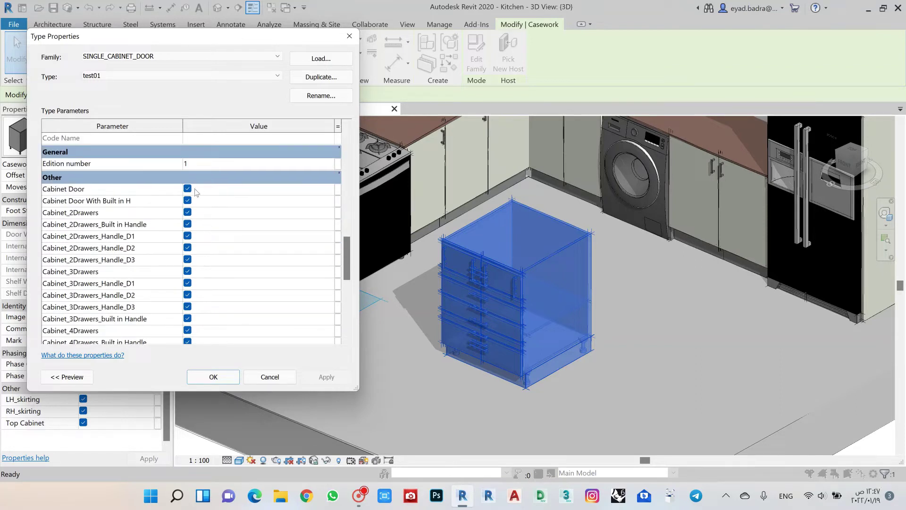
{"action": "left_click", "coordinate": [187, 213]}
{"action": "left_click", "coordinate": [187, 201]}
{"action": "left_click", "coordinate": [187, 224]}
{"action": "left_click", "coordinate": [187, 236]}
{"action": "left_click", "coordinate": [187, 247]}
{"action": "left_click", "coordinate": [188, 259]}
Turn off Cabinet_3Drawers, its handles D1 to D3 and its built-in handle in type test01.
{"action": "left_click", "coordinate": [188, 271]}
{"action": "scroll", "coordinate": [200, 270], "scroll_direction": "down", "scroll_amount": 2}
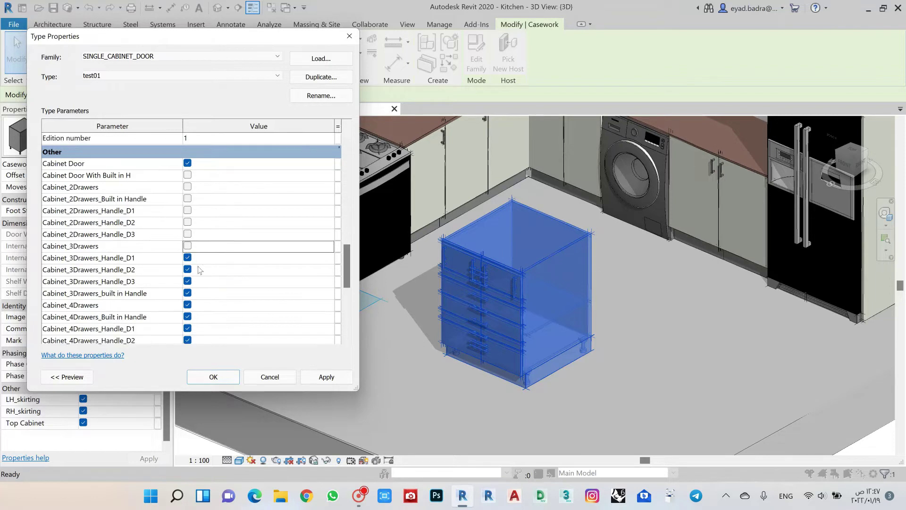
{"action": "left_click", "coordinate": [187, 258]}
{"action": "scroll", "coordinate": [194, 244], "scroll_direction": "down", "scroll_amount": 2}
{"action": "left_click", "coordinate": [187, 208]}
{"action": "left_click", "coordinate": [188, 220]}
{"action": "left_click", "coordinate": [188, 232]}
Turn off Cabinet_4Drawers, its built-in handle and its handles D1 to D3 in type test01.
{"action": "left_click", "coordinate": [188, 244]}
{"action": "left_click", "coordinate": [187, 256]}
{"action": "left_click", "coordinate": [187, 267]}
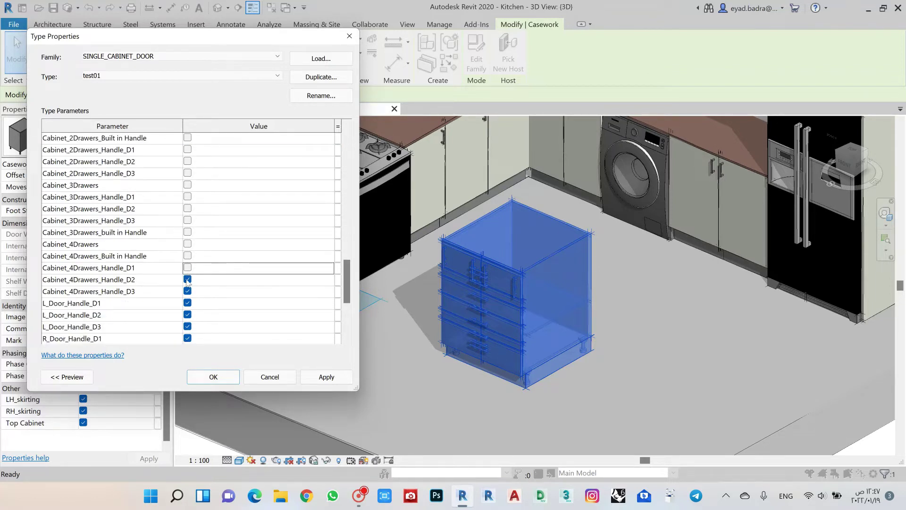
{"action": "left_click", "coordinate": [187, 279]}
{"action": "left_click", "coordinate": [188, 291]}
Turn off the L_Door_Handle and R_Door_Handle options D1 to D3 in type test01.
{"action": "left_click", "coordinate": [187, 303]}
{"action": "scroll", "coordinate": [230, 268], "scroll_direction": "down", "scroll_amount": 2}
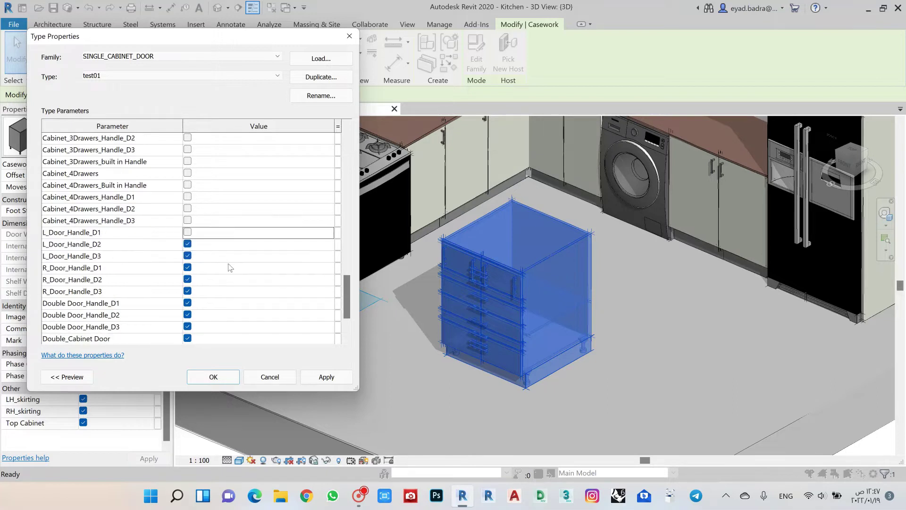
{"action": "left_click", "coordinate": [187, 244]}
{"action": "left_click", "coordinate": [188, 255]}
{"action": "left_click", "coordinate": [187, 267]}
{"action": "left_click", "coordinate": [187, 279]}
{"action": "left_click", "coordinate": [188, 290]}
Turn off Double Door_Handle D1 to D3, Double_Cabinet Door and Double_Cabinet Door With H Built in, and apply the changes.
{"action": "left_click", "coordinate": [187, 302]}
{"action": "scroll", "coordinate": [208, 279], "scroll_direction": "down", "scroll_amount": 2}
{"action": "left_click", "coordinate": [187, 244]}
{"action": "left_click", "coordinate": [187, 256]}
{"action": "left_click", "coordinate": [187, 268]}
{"action": "left_click", "coordinate": [188, 280]}
{"action": "left_click", "coordinate": [334, 380]}
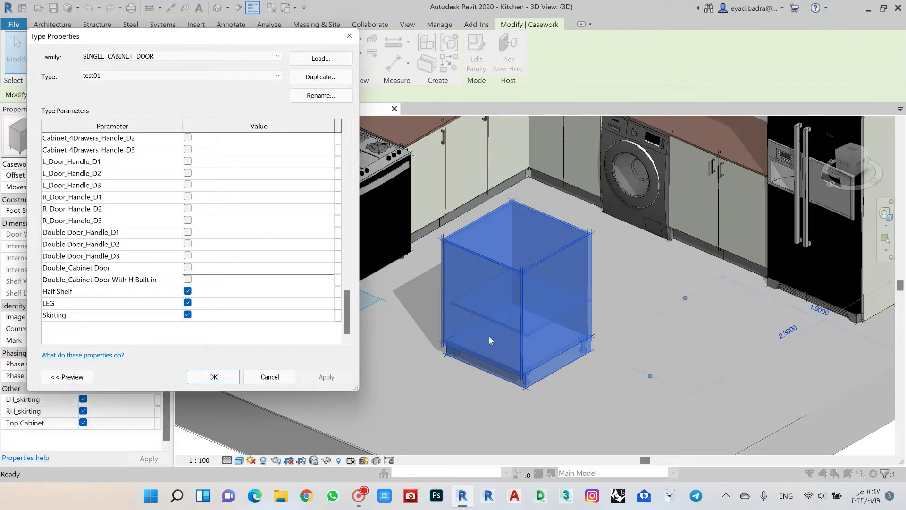
Turn on L_Door_Handle_D1 for the plain cabinet door and apply it.
{"action": "scroll", "coordinate": [227, 280], "scroll_direction": "up", "scroll_amount": 10}
{"action": "scroll", "coordinate": [228, 257], "scroll_direction": "down", "scroll_amount": 4}
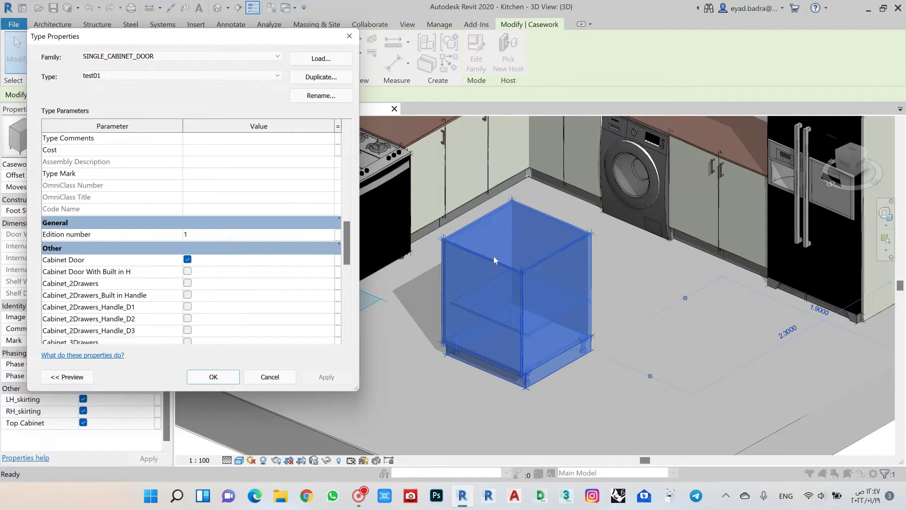
{"action": "scroll", "coordinate": [233, 241], "scroll_direction": "down", "scroll_amount": 3}
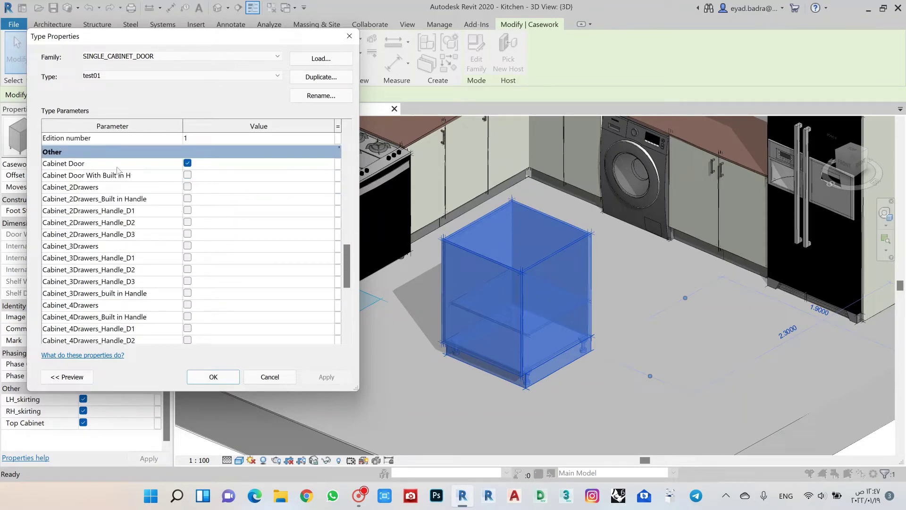
{"action": "scroll", "coordinate": [122, 226], "scroll_direction": "down", "scroll_amount": 5}
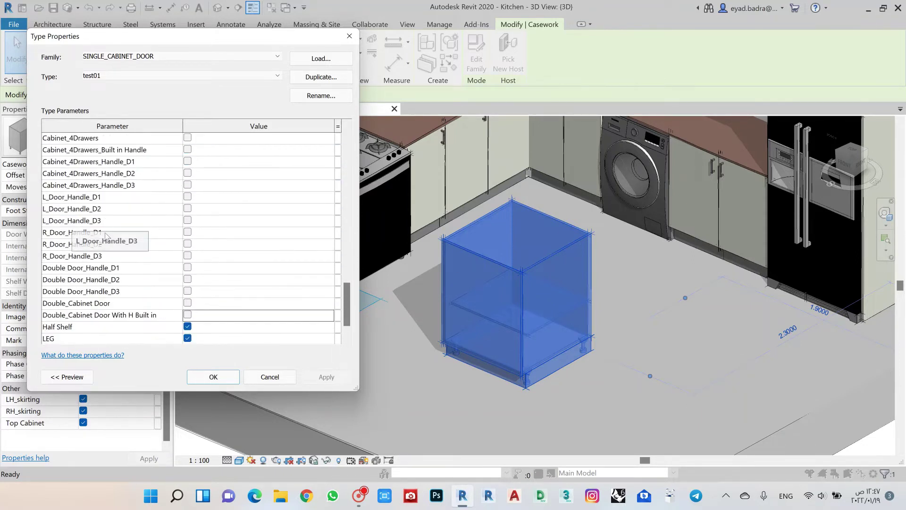
{"action": "left_click", "coordinate": [188, 196]}
{"action": "left_click", "coordinate": [319, 382]}
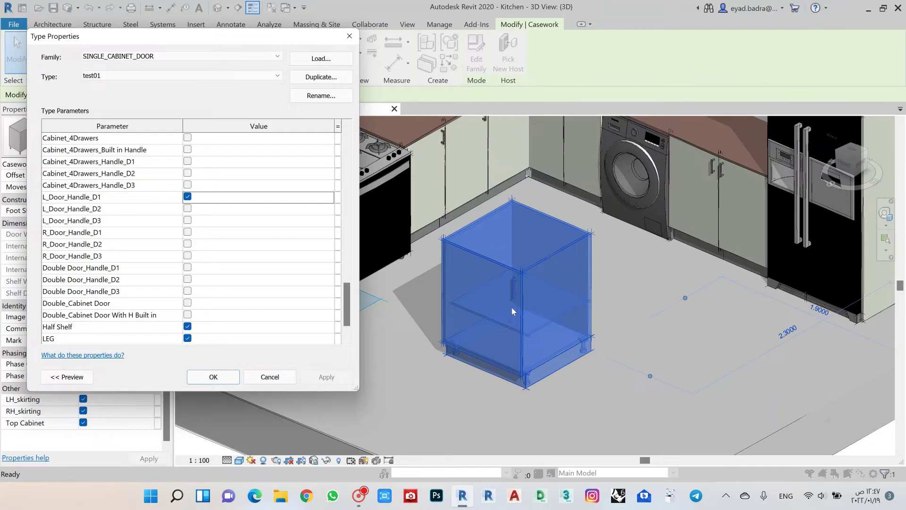
Turn off L_Door_Handle_D1, try L_Door_Handle_D3 on the cabinet door and turn it off again.
{"action": "left_click", "coordinate": [188, 196]}
{"action": "left_click", "coordinate": [181, 221]}
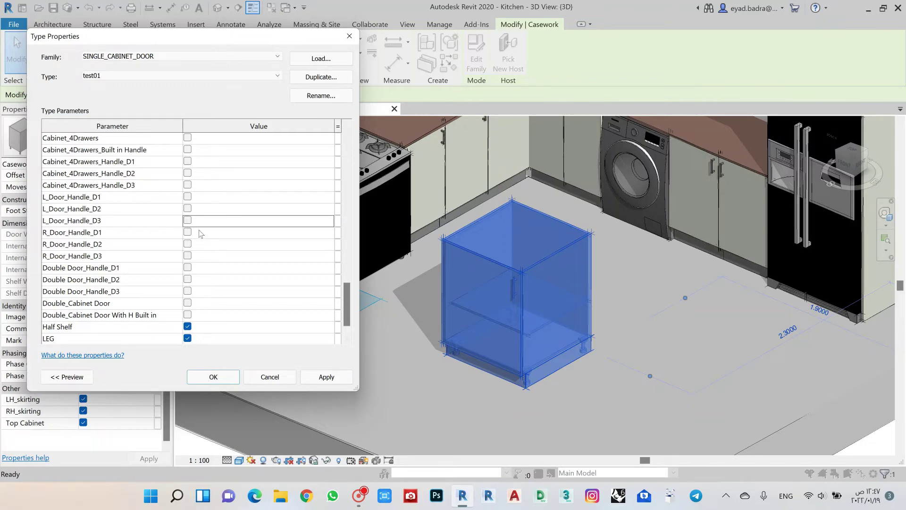
{"action": "left_click", "coordinate": [187, 220]}
{"action": "left_click", "coordinate": [188, 220]}
Replace Cabinet Door with Cabinet Door With Built in H in type test01 and inspect the cabinet's front edge up close.
{"action": "scroll", "coordinate": [236, 269], "scroll_direction": "up", "scroll_amount": 3}
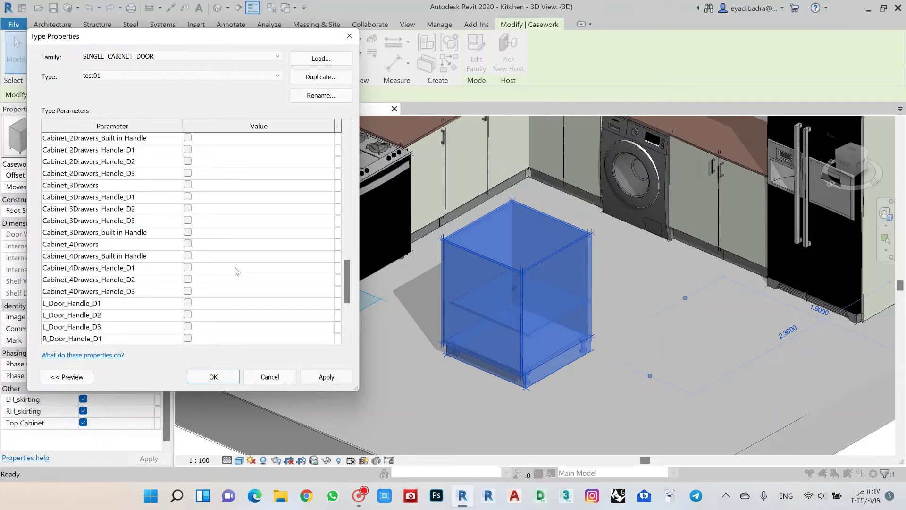
{"action": "scroll", "coordinate": [238, 269], "scroll_direction": "up", "scroll_amount": 2}
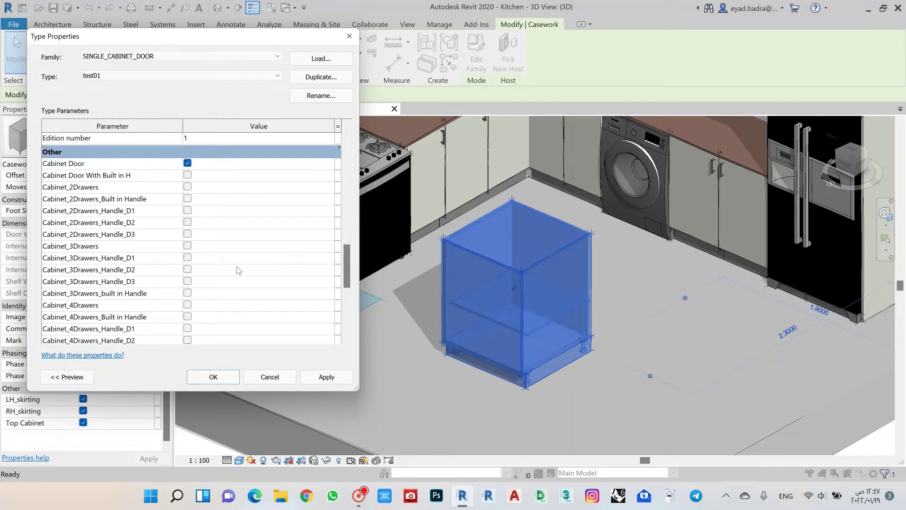
{"action": "left_click", "coordinate": [188, 163]}
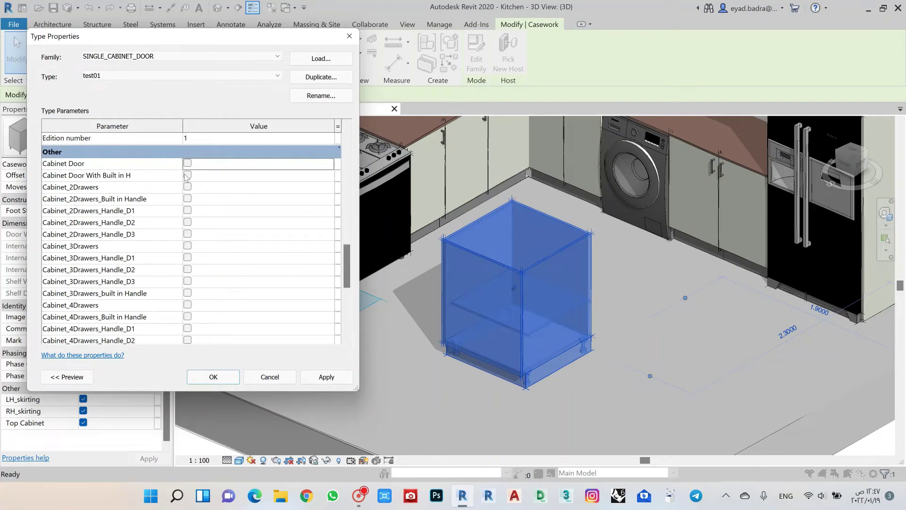
{"action": "left_click", "coordinate": [187, 175]}
{"action": "left_click", "coordinate": [324, 383]}
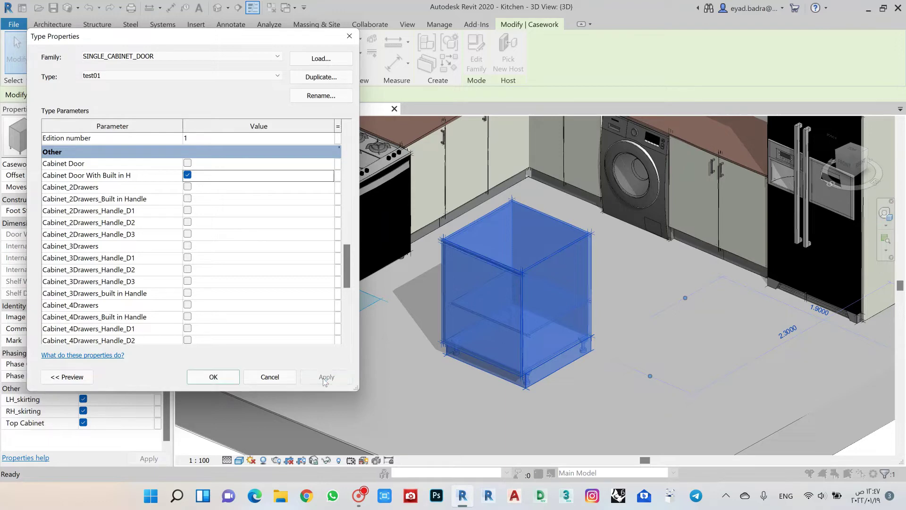
{"action": "left_click", "coordinate": [214, 376]}
{"action": "key", "text": "Escape"}
{"action": "scroll", "coordinate": [548, 286], "scroll_direction": "up", "scroll_amount": 5}
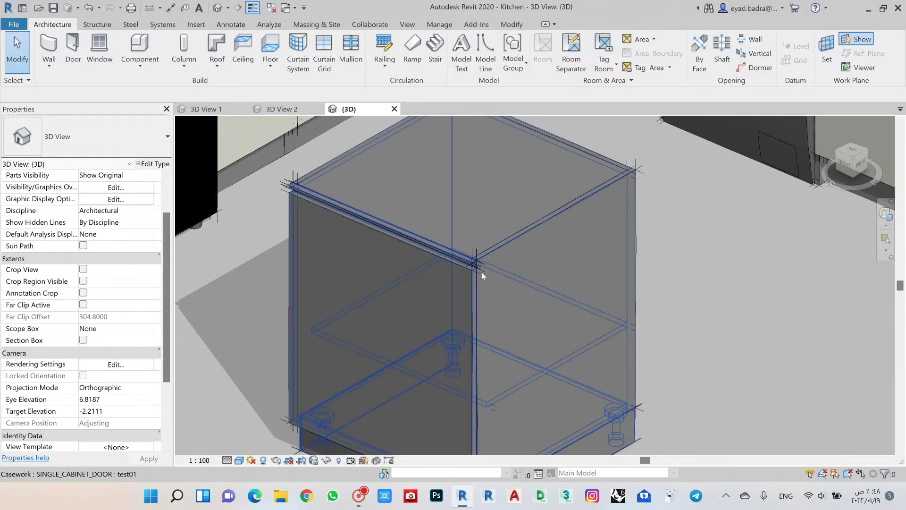
{"action": "scroll", "coordinate": [511, 281], "scroll_direction": "down", "scroll_amount": 5}
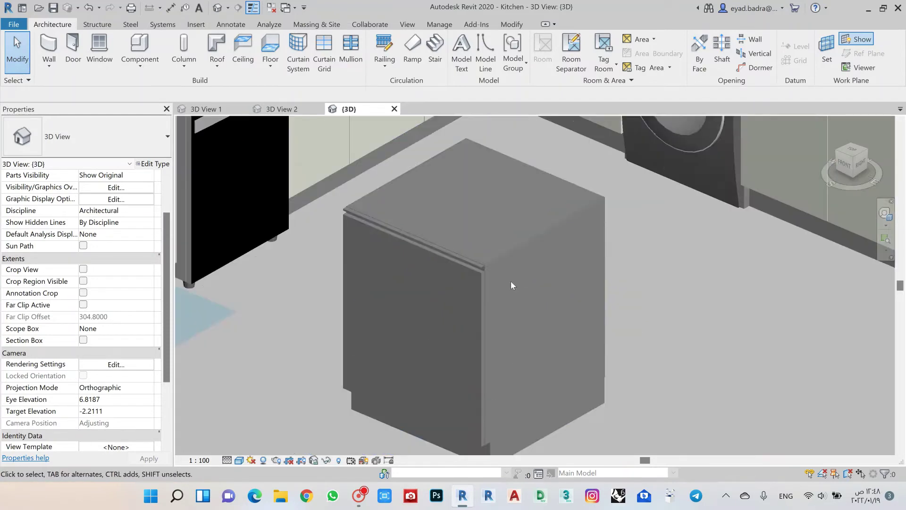
{"action": "scroll", "coordinate": [613, 330], "scroll_direction": "up", "scroll_amount": 4}
Turn off Cabinet Door With Built in H in the type properties of the test01 cabinet.
{"action": "left_click", "coordinate": [152, 163]}
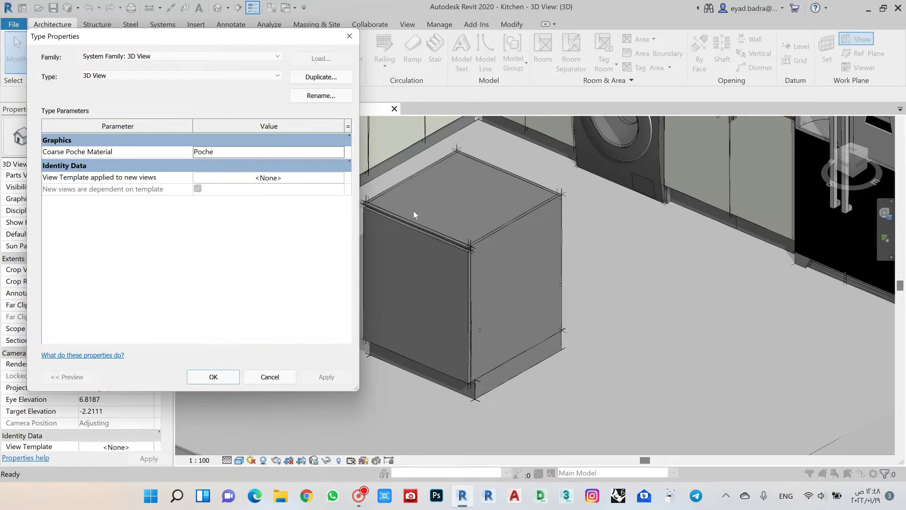
{"action": "left_click", "coordinate": [349, 36]}
{"action": "left_click", "coordinate": [474, 238]}
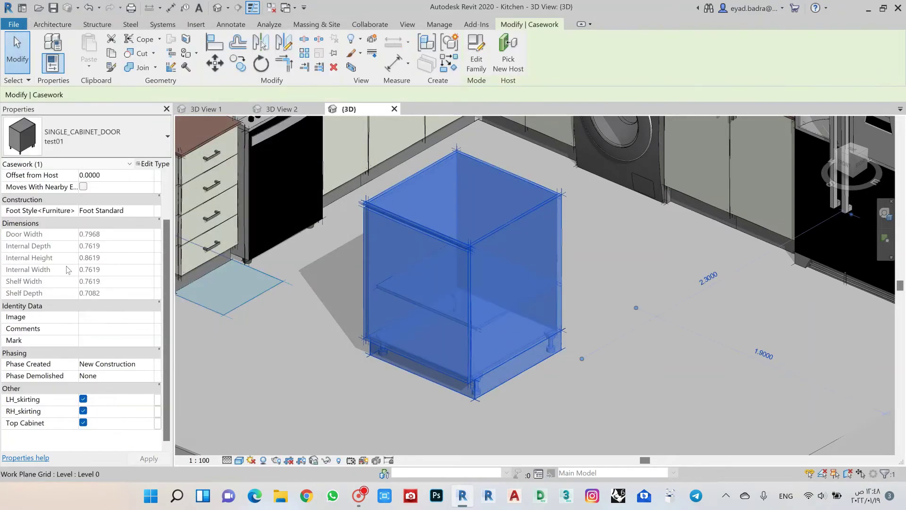
{"action": "left_click", "coordinate": [150, 164]}
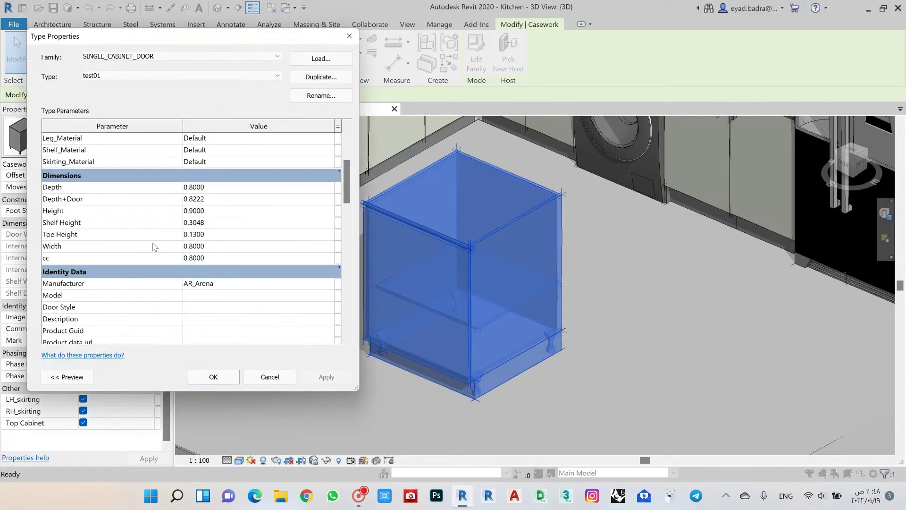
{"action": "scroll", "coordinate": [154, 246], "scroll_direction": "down", "scroll_amount": 10}
{"action": "scroll", "coordinate": [154, 246], "scroll_direction": "up", "scroll_amount": 3}
{"action": "left_click", "coordinate": [133, 202]}
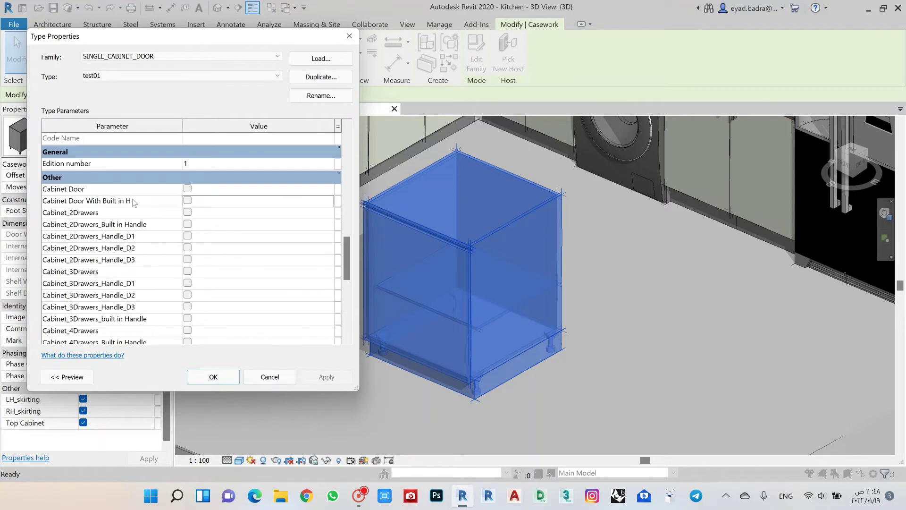
Turn on Double_Cabinet Door and Double Door_Handle_D1 for type test01 and apply the changes.
{"action": "scroll", "coordinate": [134, 202], "scroll_direction": "down", "scroll_amount": 2}
{"action": "scroll", "coordinate": [134, 201], "scroll_direction": "up", "scroll_amount": 2}
{"action": "scroll", "coordinate": [136, 248], "scroll_direction": "down", "scroll_amount": 3}
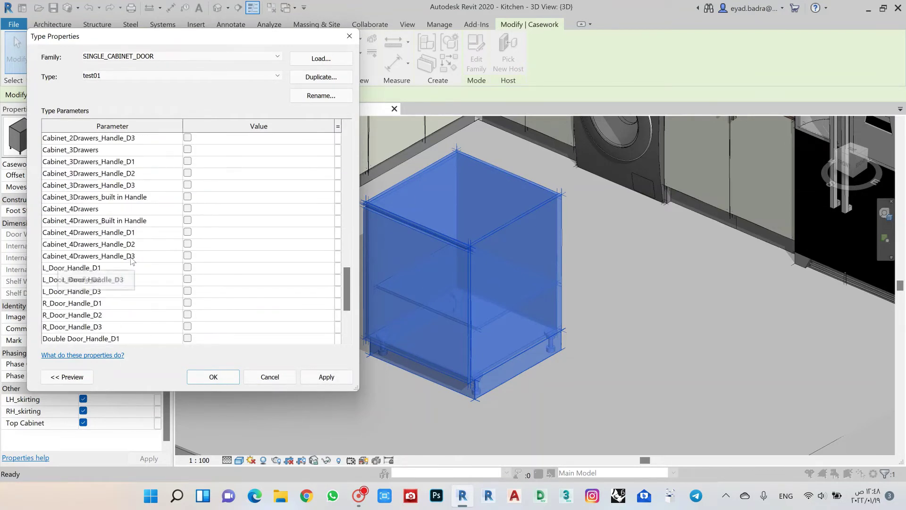
{"action": "scroll", "coordinate": [132, 260], "scroll_direction": "down", "scroll_amount": 3}
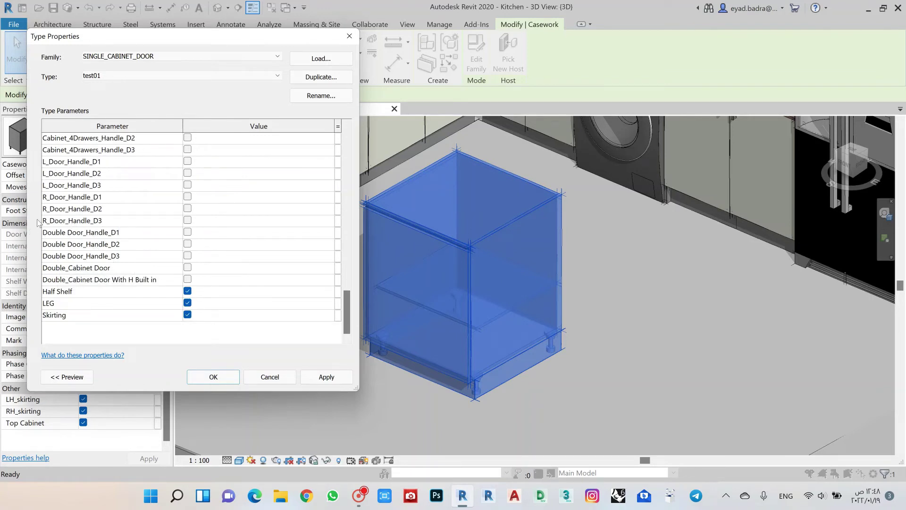
{"action": "left_click", "coordinate": [188, 268]}
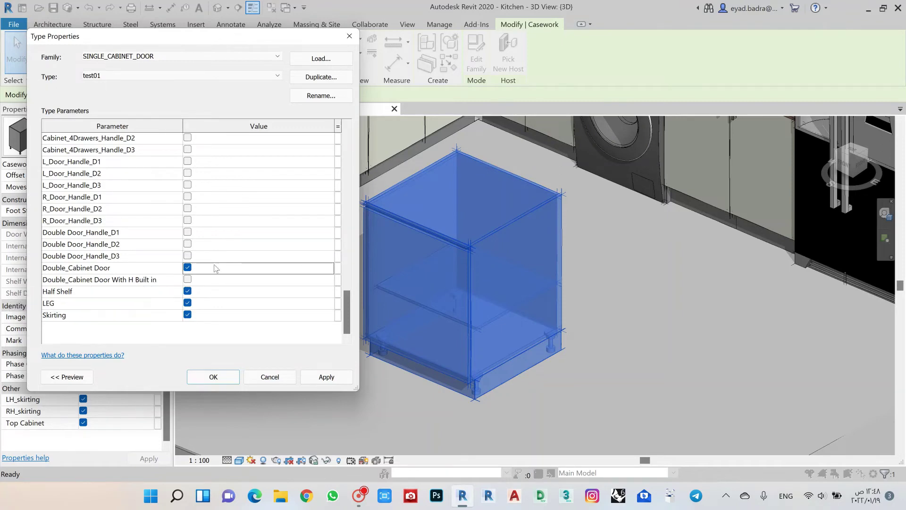
{"action": "left_click", "coordinate": [327, 383]}
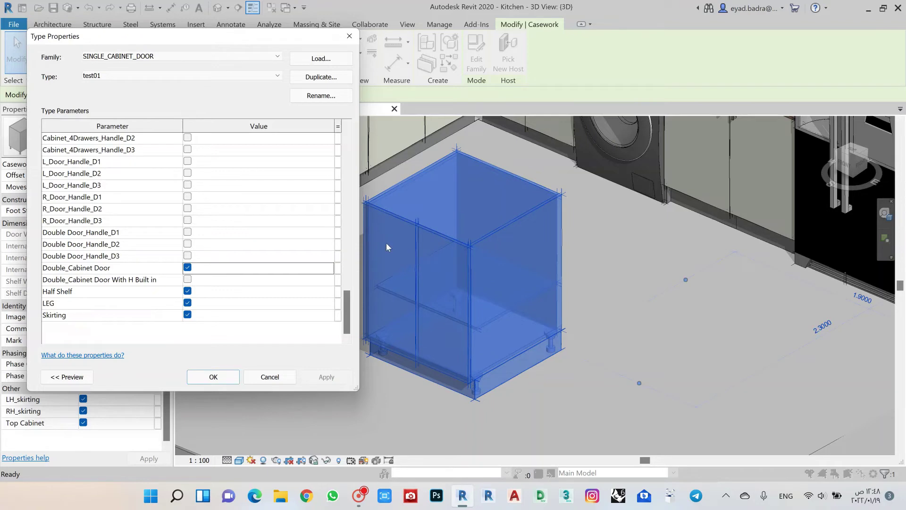
{"action": "left_click", "coordinate": [187, 232]}
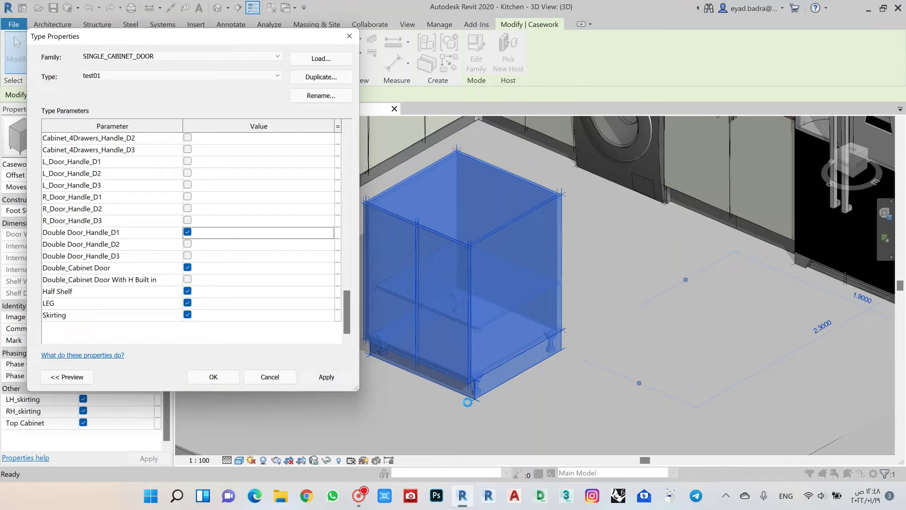
{"action": "left_click", "coordinate": [213, 377]}
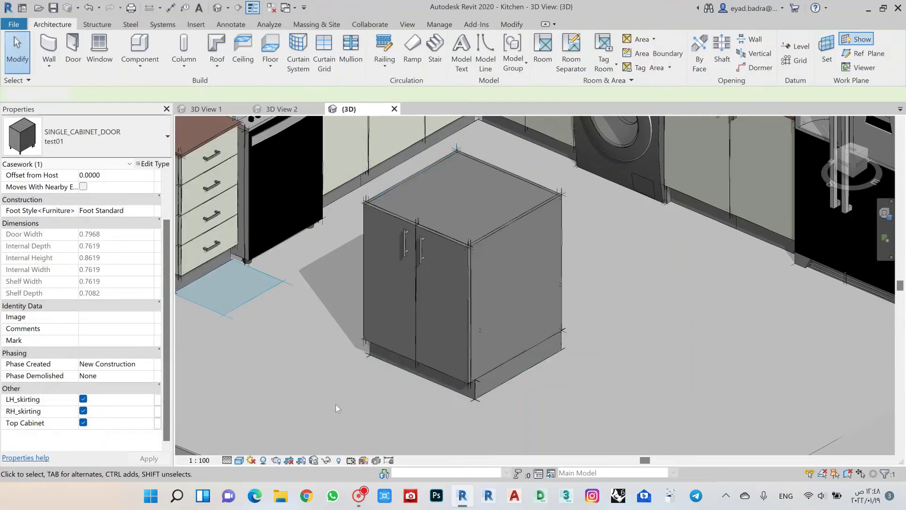
{"action": "left_click", "coordinate": [466, 248]}
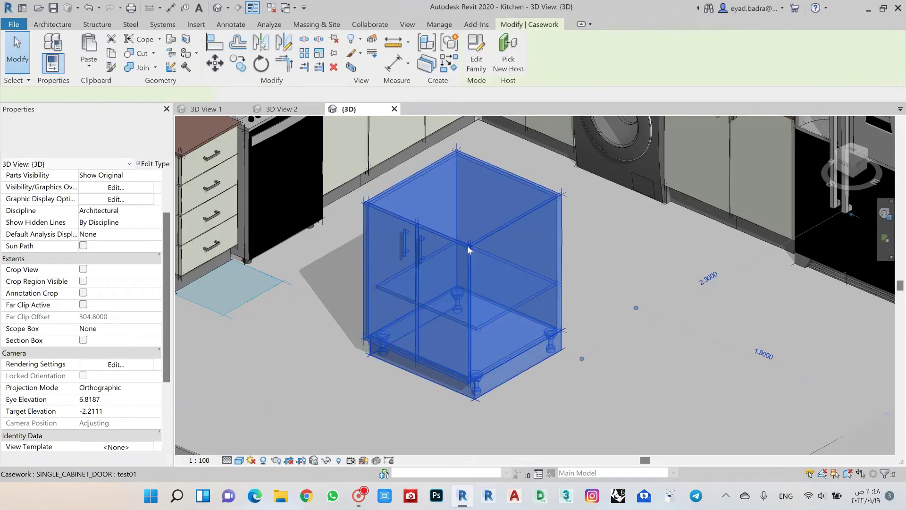
{"action": "left_click", "coordinate": [151, 164]}
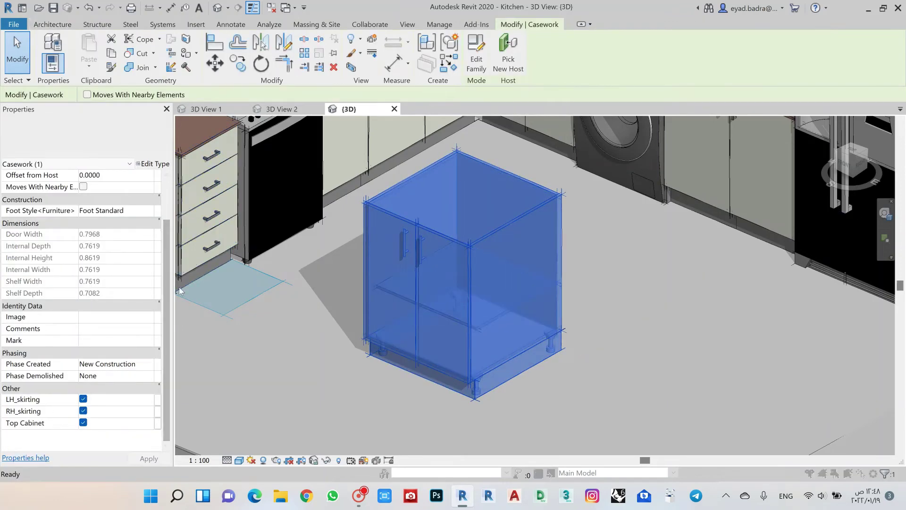
{"action": "scroll", "coordinate": [157, 264], "scroll_direction": "down", "scroll_amount": 15}
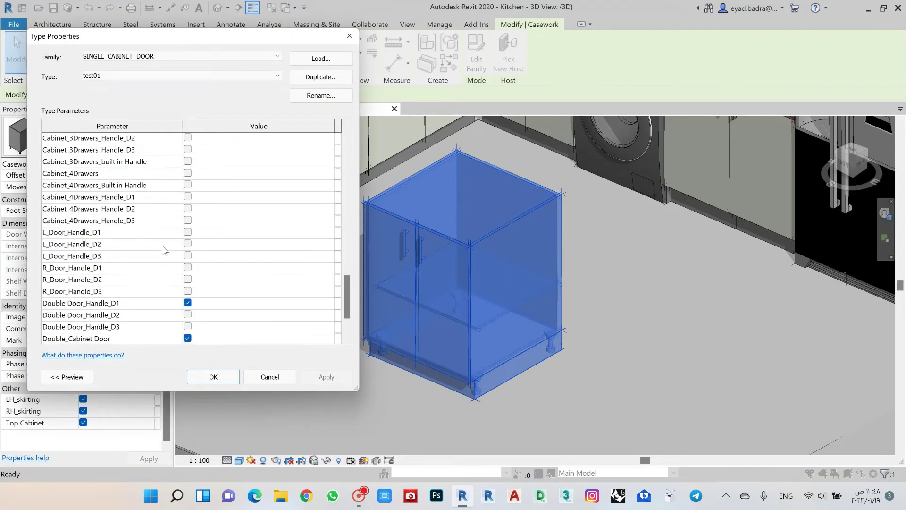
{"action": "left_click", "coordinate": [187, 302]}
{"action": "scroll", "coordinate": [175, 237], "scroll_direction": "up", "scroll_amount": 4}
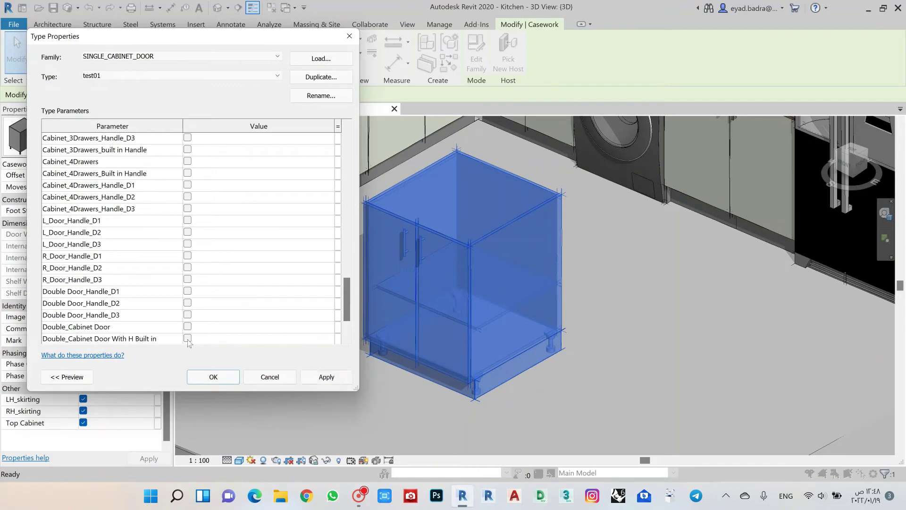
{"action": "scroll", "coordinate": [174, 234], "scroll_direction": "up", "scroll_amount": 2}
{"action": "left_click", "coordinate": [349, 36]}
{"action": "key", "text": "Escape"}
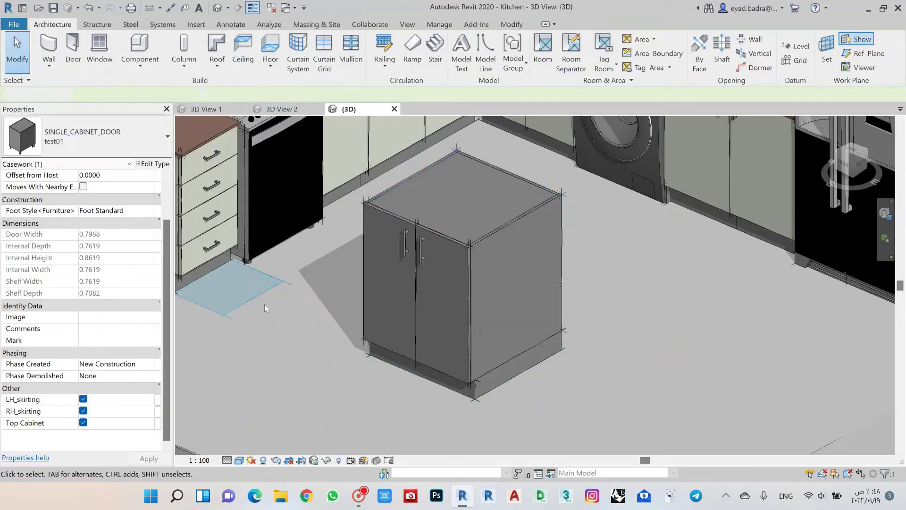
Turn off Cabinet_4Drawers and Cabinet_4Drawers_Handle_D2 in the type of the drawer cabinet beside the stove.
{"action": "scroll", "coordinate": [362, 315], "scroll_direction": "down", "scroll_amount": 2}
{"action": "scroll", "coordinate": [363, 315], "scroll_direction": "up", "scroll_amount": 3}
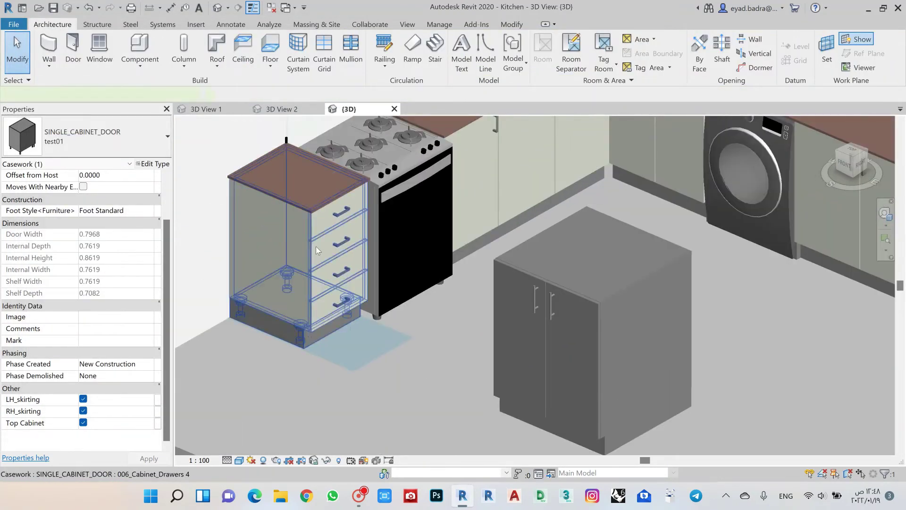
{"action": "left_click", "coordinate": [269, 234]}
{"action": "middle_click_drag", "start_coordinate": [270, 234], "coordinate": [278, 251]}
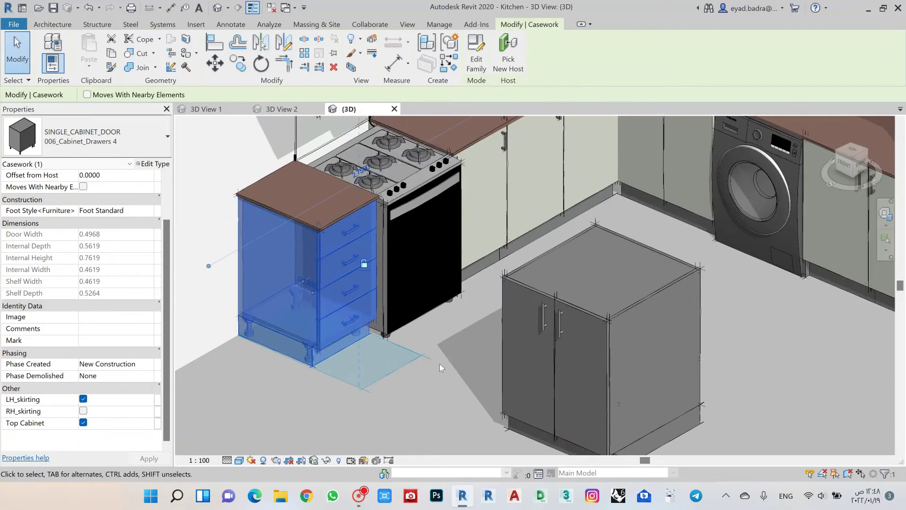
{"action": "left_click", "coordinate": [151, 164]}
{"action": "scroll", "coordinate": [238, 222], "scroll_direction": "down", "scroll_amount": 6}
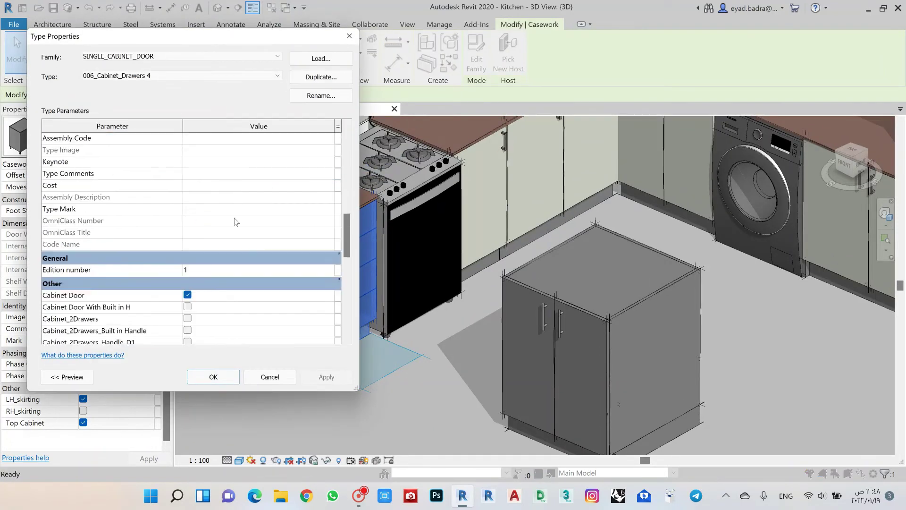
{"action": "scroll", "coordinate": [237, 221], "scroll_direction": "down", "scroll_amount": 2}
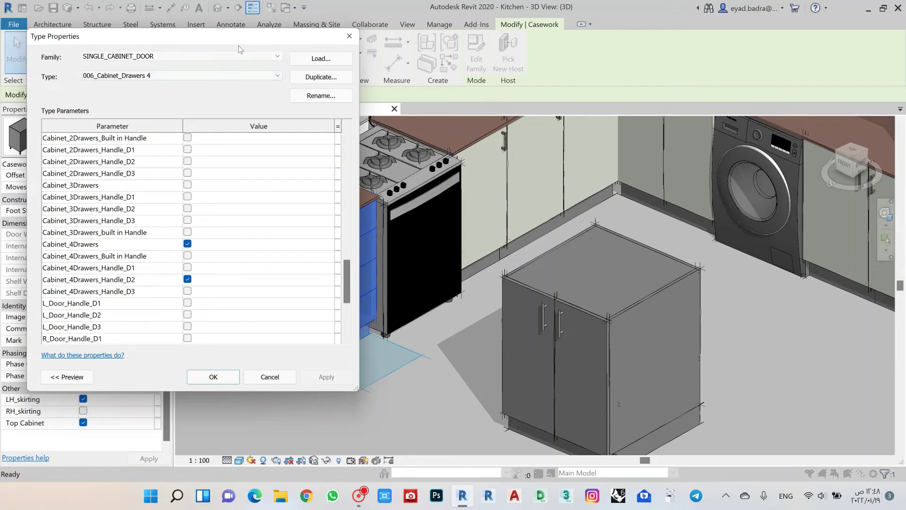
{"action": "left_click_drag", "start_coordinate": [238, 49], "coordinate": [719, 67]}
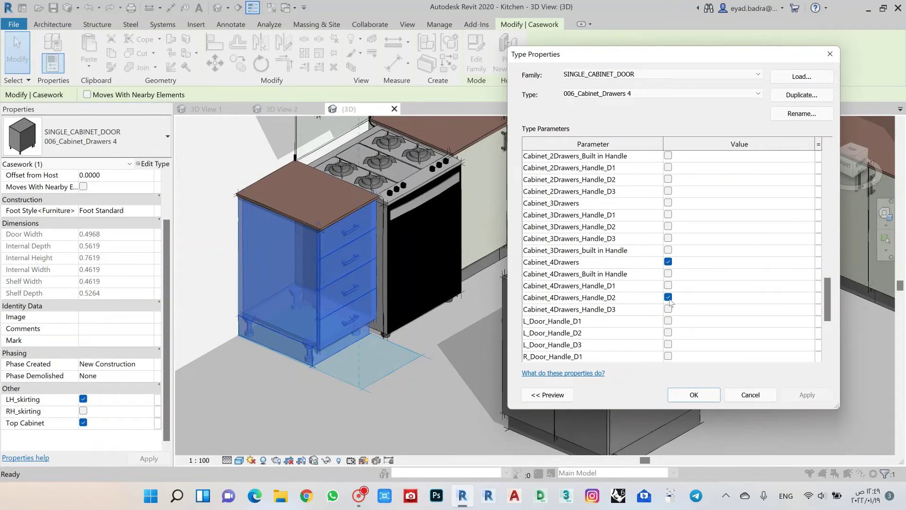
{"action": "left_click", "coordinate": [668, 263]}
{"action": "left_click", "coordinate": [668, 297]}
Turn on Cabinet_3Drawers and Cabinet_3Drawers_Handle_D2 for type 006_Cabinet_Drawers 4 and apply the changes.
{"action": "left_click", "coordinate": [668, 203]}
{"action": "left_click", "coordinate": [667, 227]}
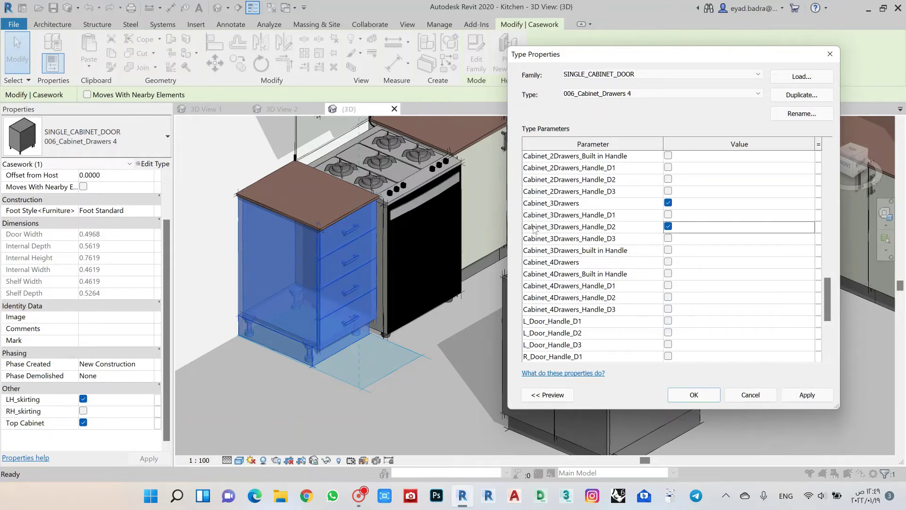
{"action": "left_click", "coordinate": [813, 397]}
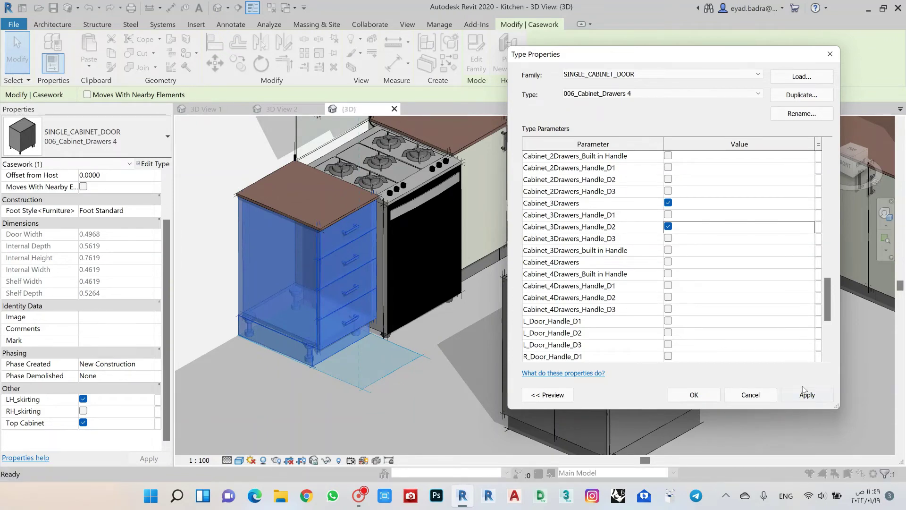
{"action": "left_click", "coordinate": [704, 393]}
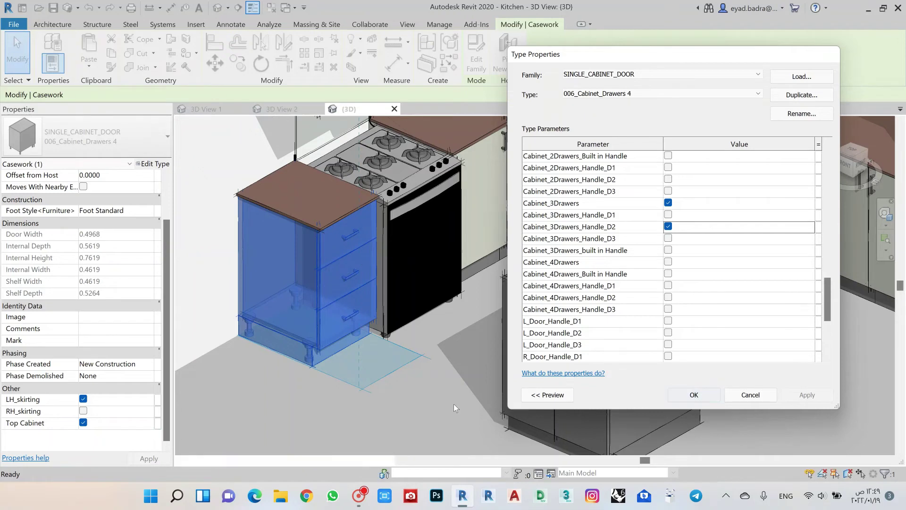
{"action": "left_click", "coordinate": [429, 427]}
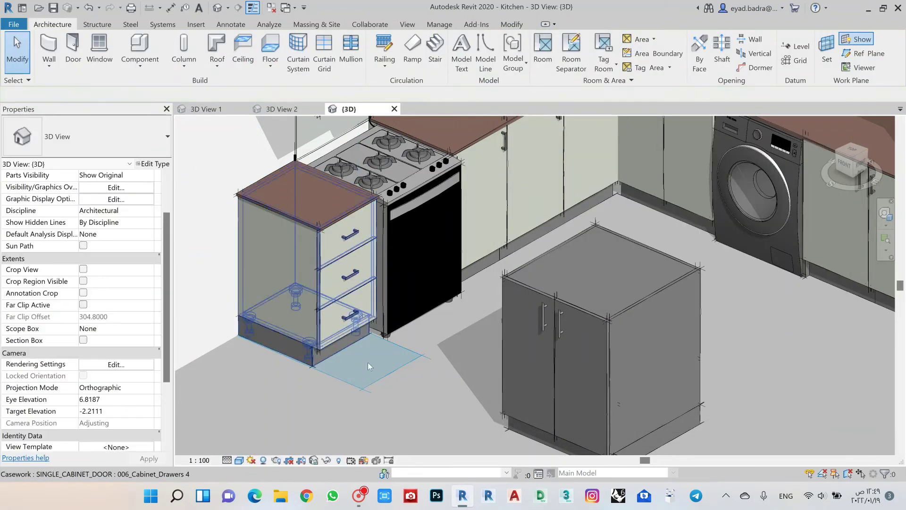
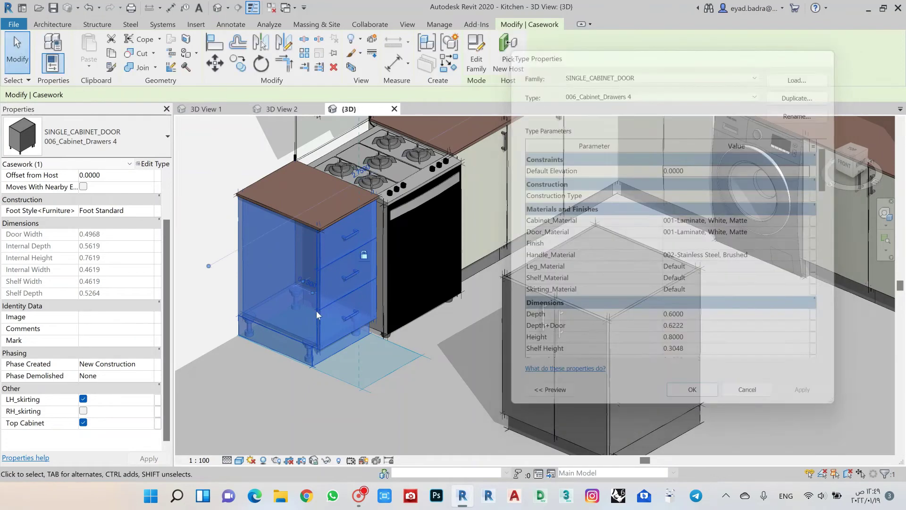
Delete the washing machine from under the kitchen counter.
{"action": "middle_click_drag", "start_coordinate": [618, 358], "coordinate": [594, 335]}
{"action": "scroll", "coordinate": [585, 344], "scroll_direction": "down", "scroll_amount": 3}
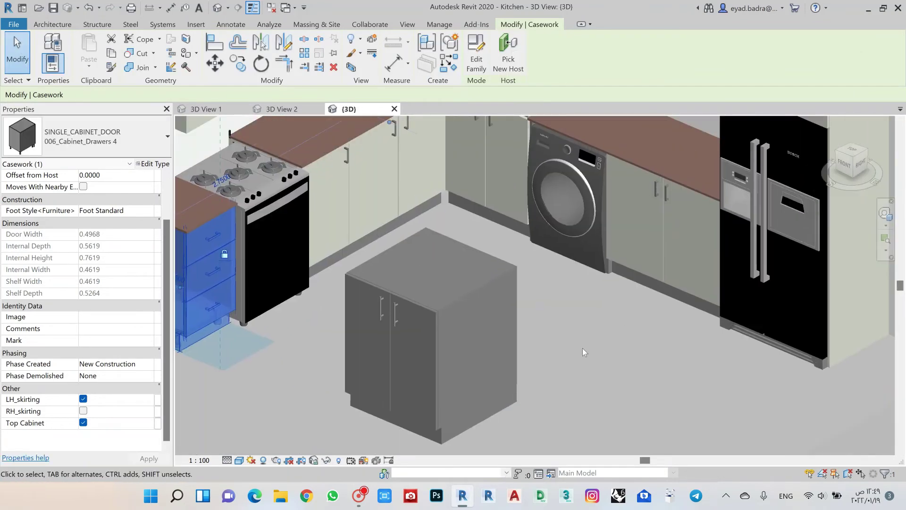
{"action": "key", "text": "Escape"}
{"action": "scroll", "coordinate": [505, 227], "scroll_direction": "up", "scroll_amount": 6}
{"action": "left_click", "coordinate": [509, 209]}
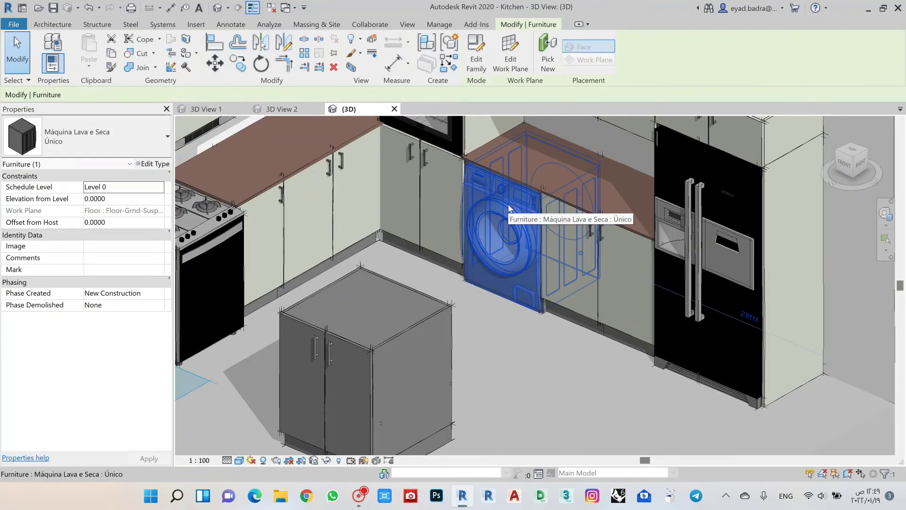
{"action": "key", "text": "Delete"}
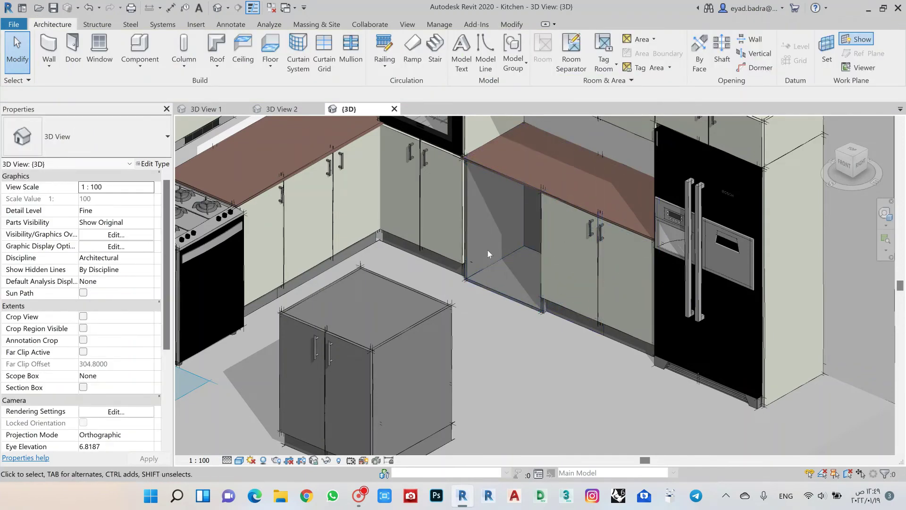
Turn off LEG, Skirting and Half Shelf in the test01 cabinet's type properties and apply the changes.
{"action": "middle_click_drag", "start_coordinate": [510, 288], "coordinate": [515, 370]}
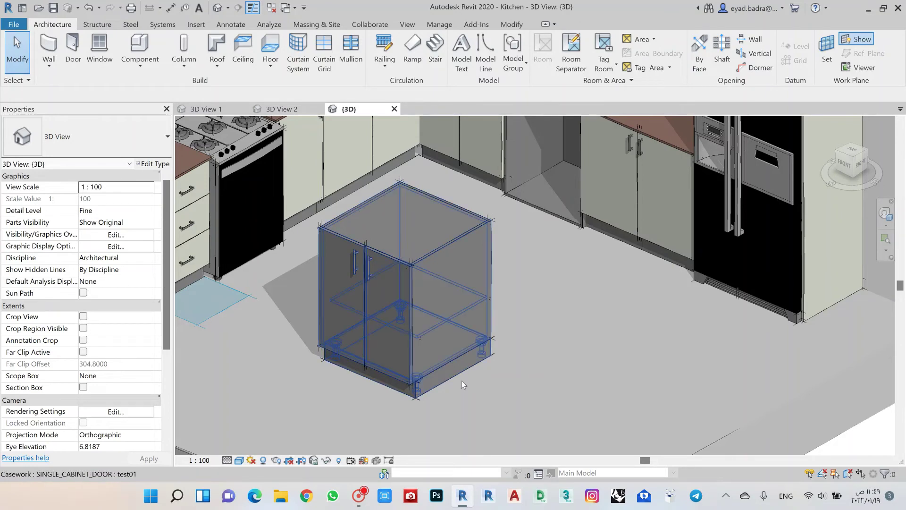
{"action": "left_click", "coordinate": [428, 256]}
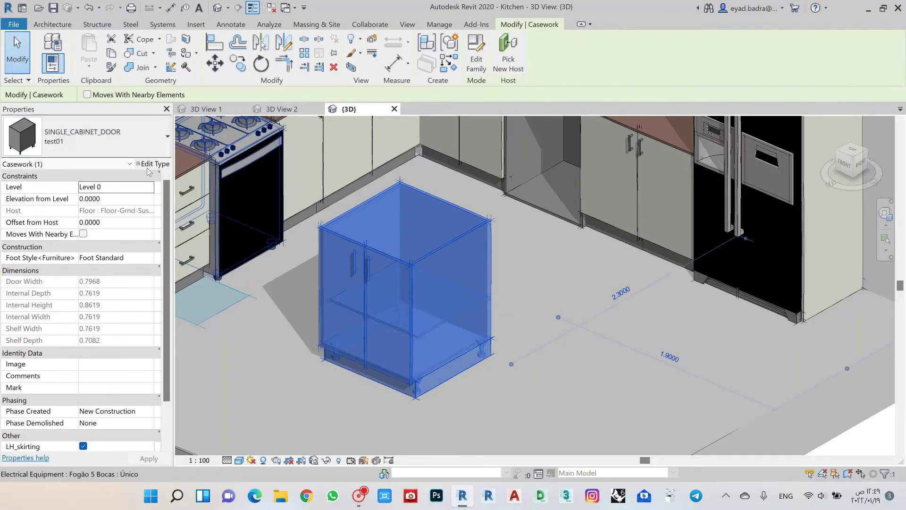
{"action": "left_click", "coordinate": [150, 165]}
{"action": "scroll", "coordinate": [751, 265], "scroll_direction": "down", "scroll_amount": 10}
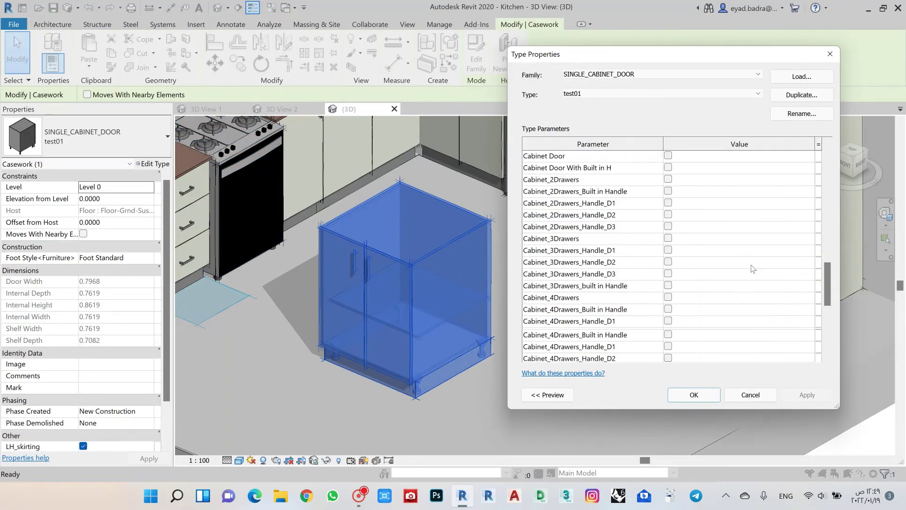
{"action": "left_click", "coordinate": [668, 321]}
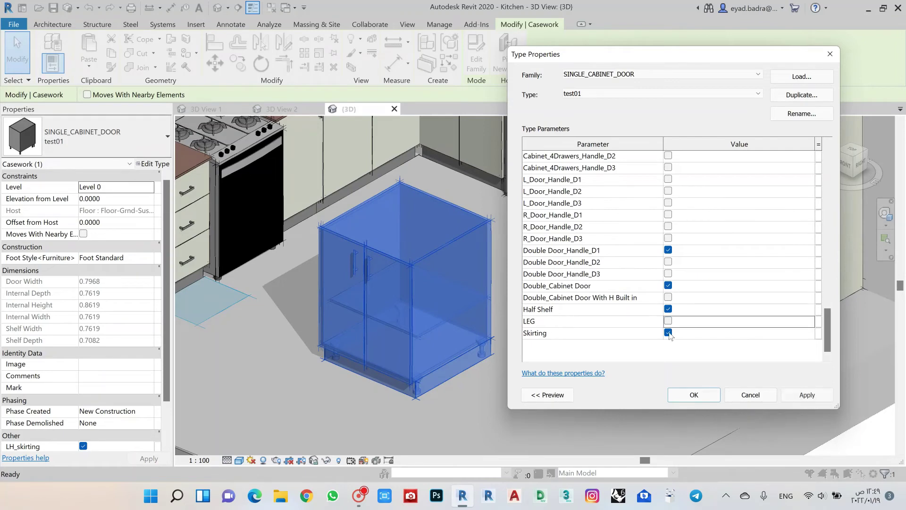
{"action": "left_click", "coordinate": [668, 333]}
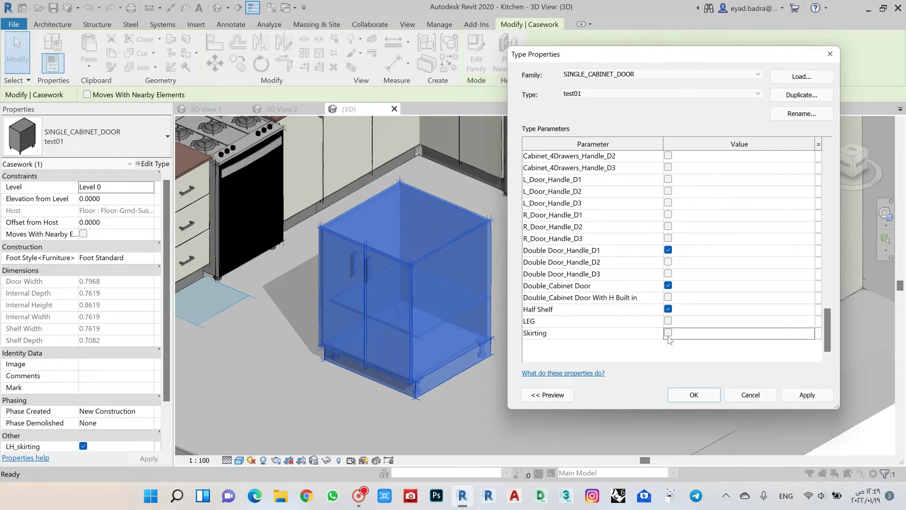
{"action": "left_click", "coordinate": [668, 309]}
{"action": "left_click", "coordinate": [807, 396]}
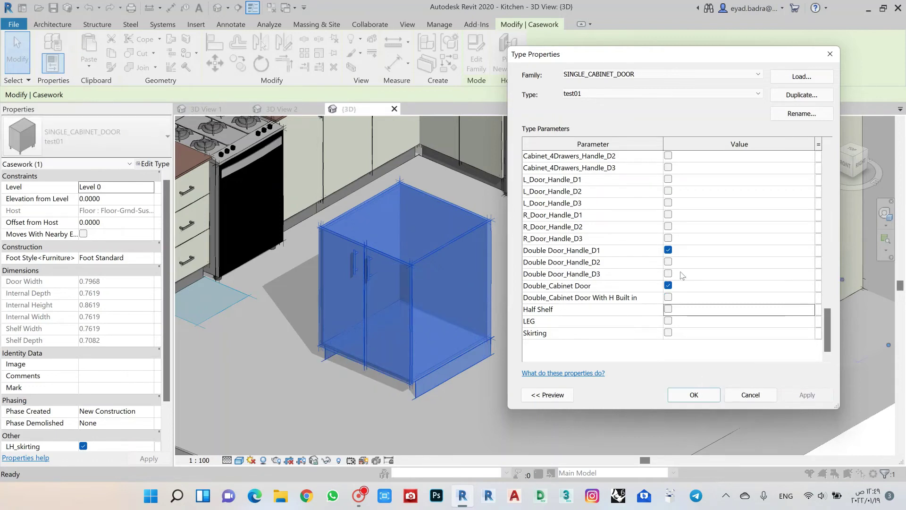
Turn off Double_Cabinet Door and Double Door_Handle_D1 for type test01 and apply the changes.
{"action": "left_click", "coordinate": [668, 285]}
{"action": "left_click", "coordinate": [668, 250]}
{"action": "left_click", "coordinate": [822, 396]}
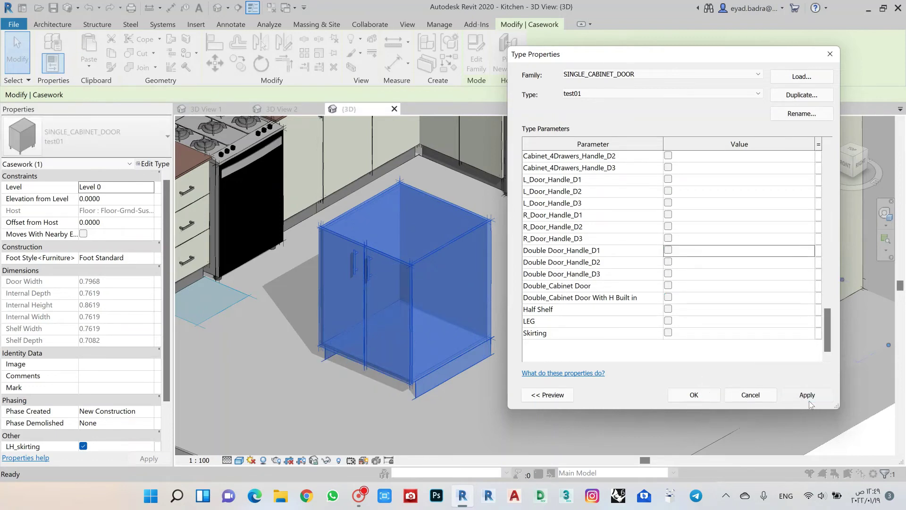
Apply the door and handle changes to type test01, close its type properties and deselect the cabinet.
{"action": "left_click", "coordinate": [810, 399]}
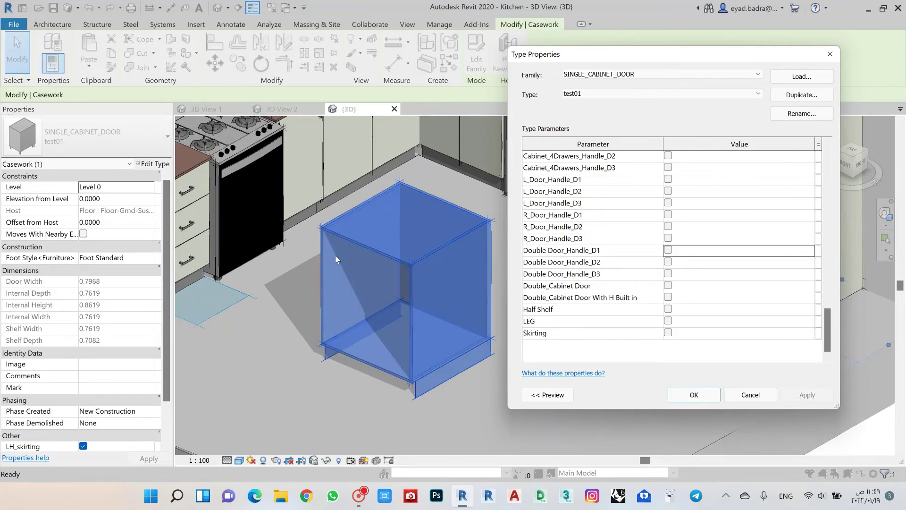
{"action": "left_click", "coordinate": [681, 395]}
{"action": "key", "text": "Escape"}
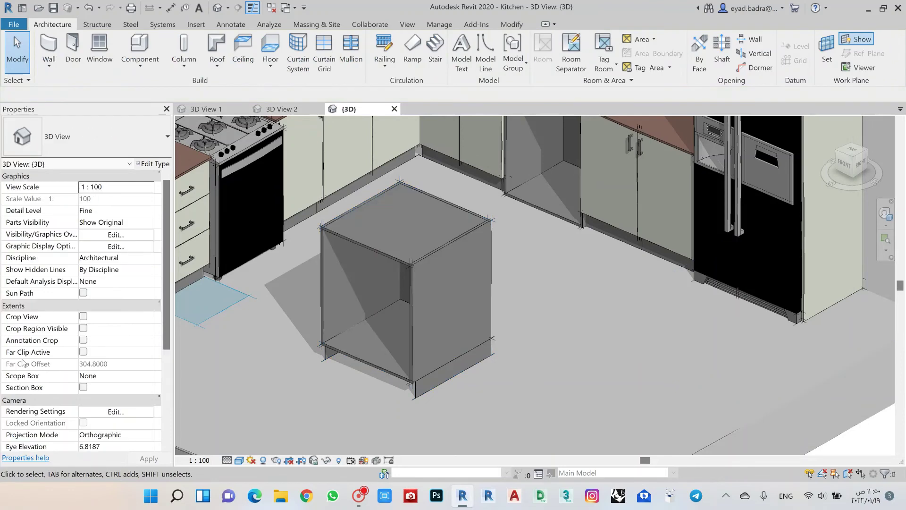
Turn off LH_skirting and RH_skirting for the test01 cabinet and apply the changes.
{"action": "left_click", "coordinate": [428, 390]}
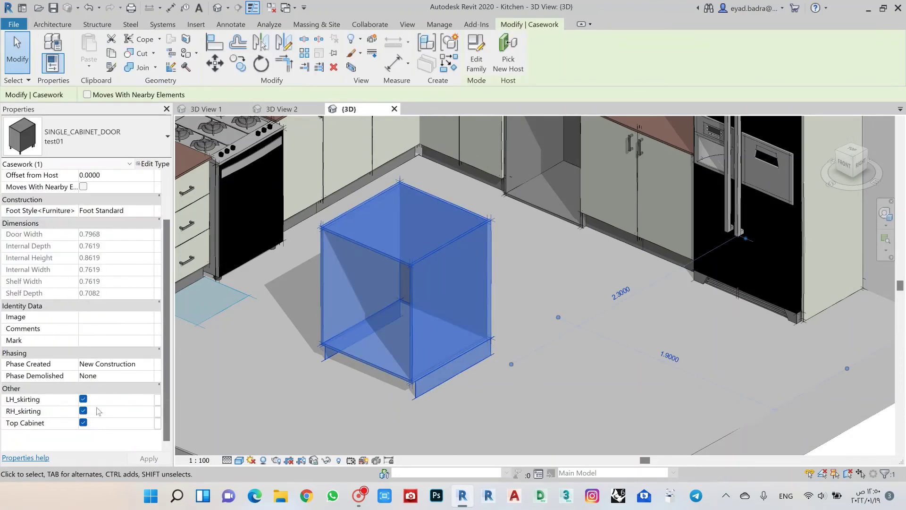
{"action": "left_click", "coordinate": [83, 399]}
{"action": "left_click", "coordinate": [83, 410]}
{"action": "left_click", "coordinate": [149, 460]}
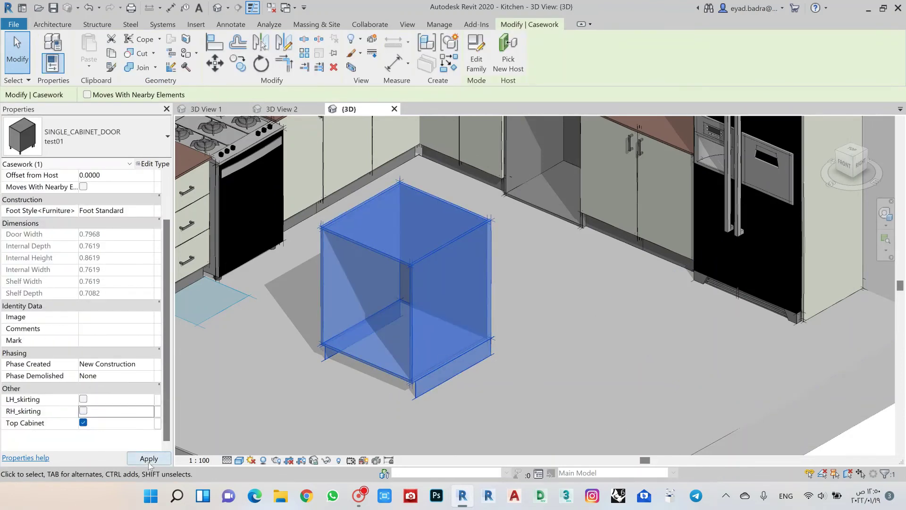
{"action": "key", "text": "Escape"}
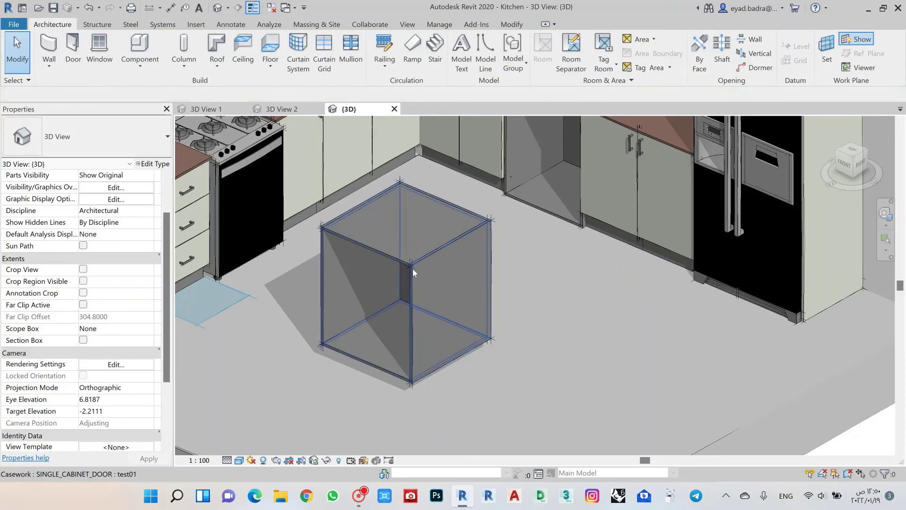
Set the Toe Height of the test01 cabinet type to 0.0010 and apply the change.
{"action": "left_click", "coordinate": [412, 268]}
{"action": "left_click", "coordinate": [153, 164]}
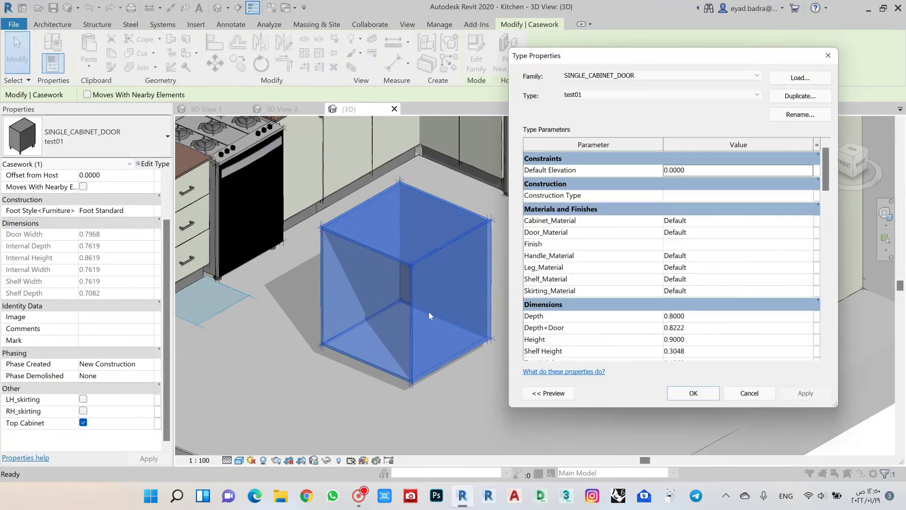
{"action": "scroll", "coordinate": [721, 276], "scroll_direction": "down", "scroll_amount": 5}
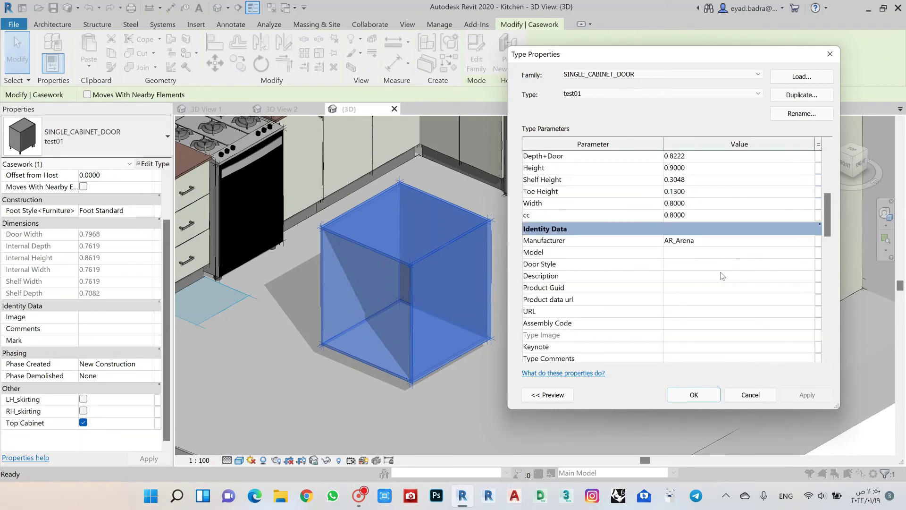
{"action": "scroll", "coordinate": [684, 288], "scroll_direction": "up", "scroll_amount": 2}
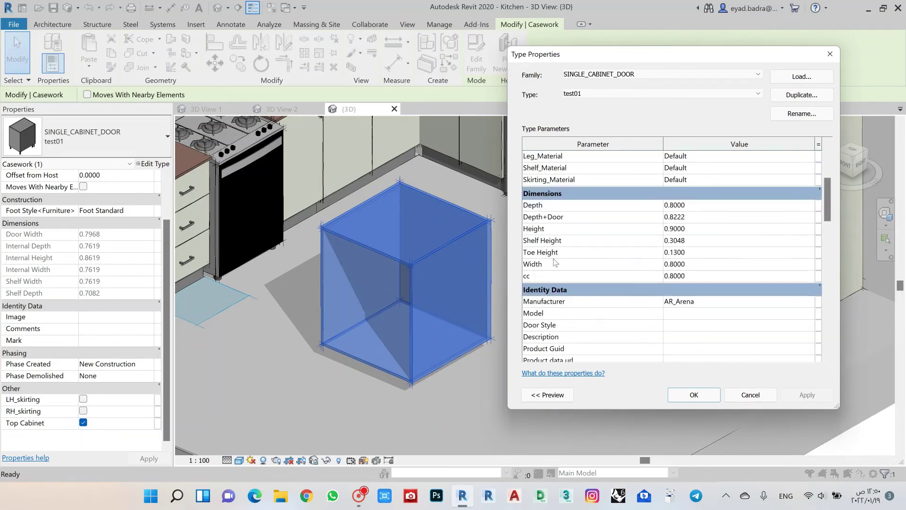
{"action": "left_click", "coordinate": [710, 253]}
{"action": "type", "text": "0."}
{"action": "left_click", "coordinate": [797, 394]}
{"action": "left_click", "coordinate": [797, 395]}
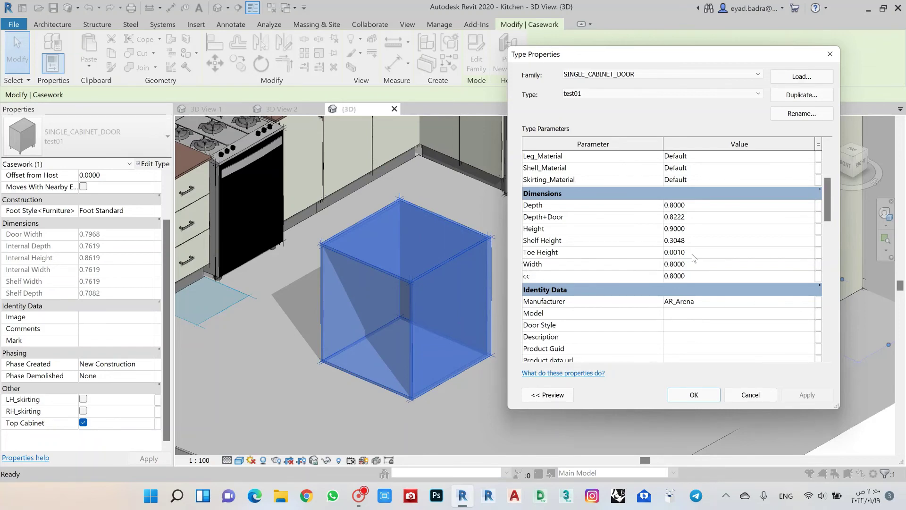
Turn on Half Shelf for type test01 and apply the change.
{"action": "scroll", "coordinate": [592, 255], "scroll_direction": "down", "scroll_amount": 15}
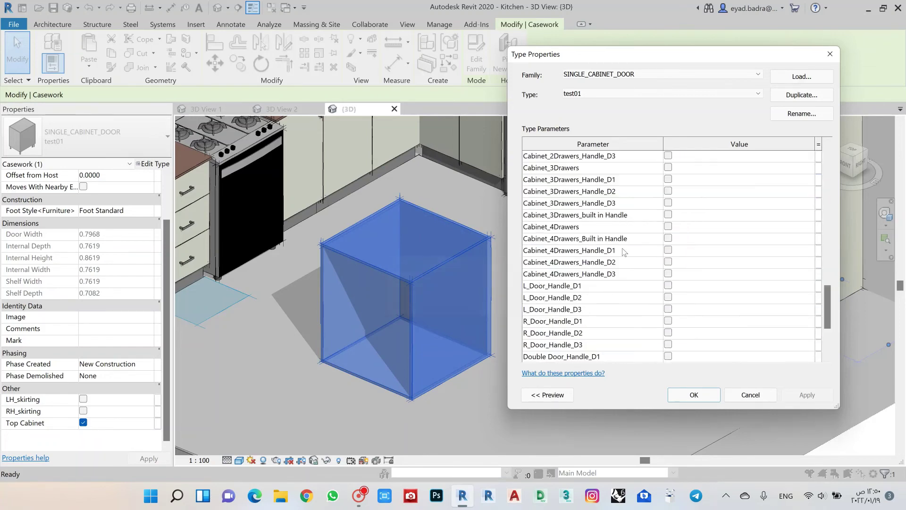
{"action": "left_click", "coordinate": [668, 309]}
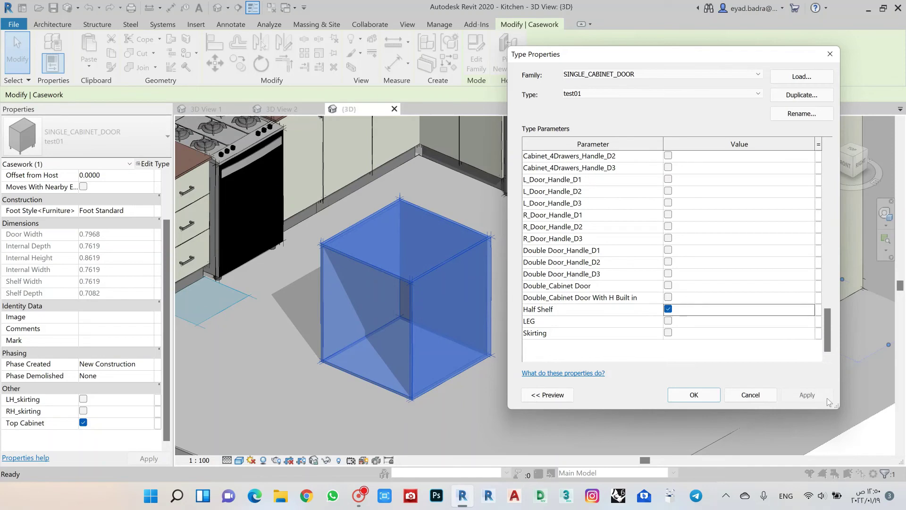
{"action": "left_click", "coordinate": [807, 394]}
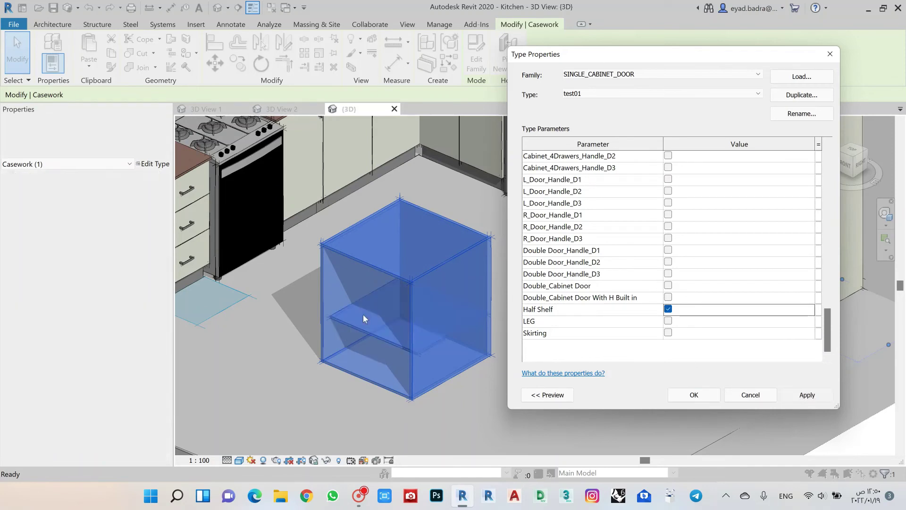
Set the Shelf Height of type test01 to 0.5, apply the change and close the type properties.
{"action": "scroll", "coordinate": [676, 259], "scroll_direction": "up", "scroll_amount": 3}
{"action": "scroll", "coordinate": [675, 255], "scroll_direction": "up", "scroll_amount": 8}
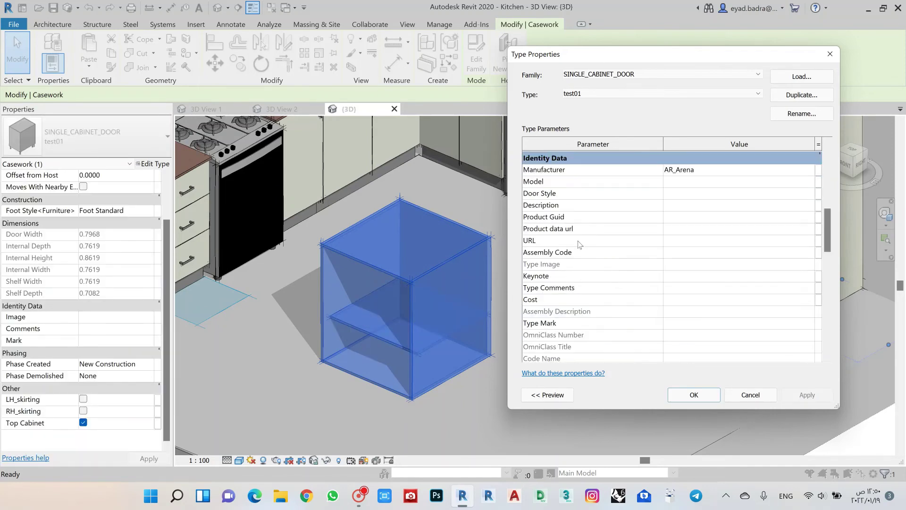
{"action": "scroll", "coordinate": [595, 242], "scroll_direction": "down", "scroll_amount": 8}
{"action": "scroll", "coordinate": [595, 242], "scroll_direction": "up", "scroll_amount": 10}
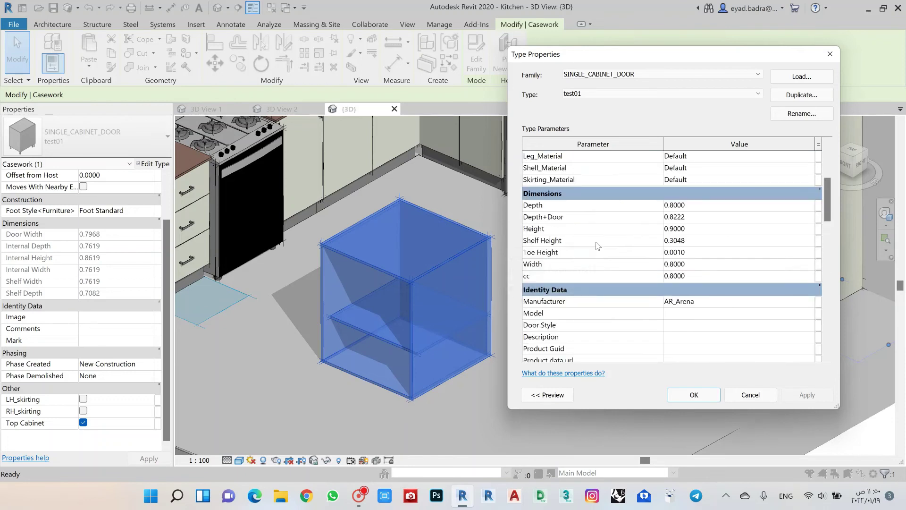
{"action": "left_click", "coordinate": [716, 240]}
{"action": "type", "text": "0.5"}
{"action": "left_click", "coordinate": [801, 398]}
{"action": "left_click", "coordinate": [800, 398]}
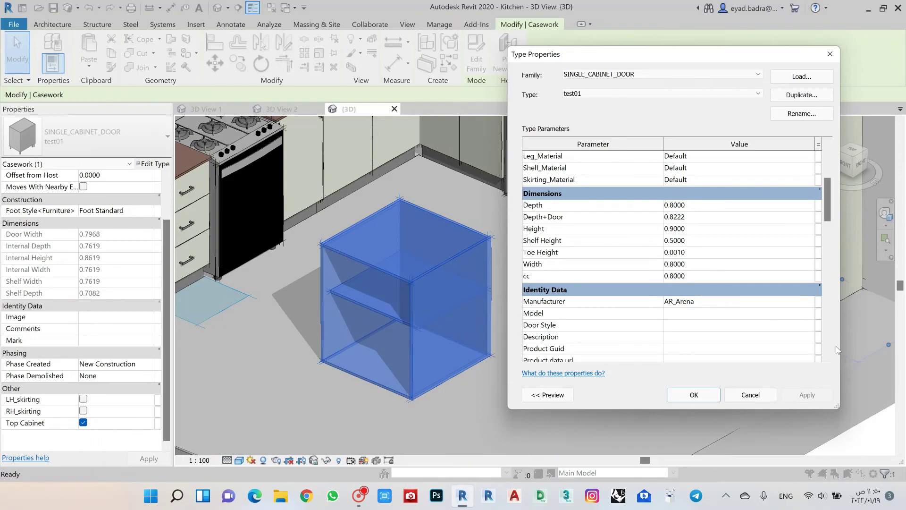
{"action": "left_click", "coordinate": [693, 395]}
Delete the freestanding test01 cabinet from the middle of the kitchen floor.
{"action": "scroll", "coordinate": [481, 282], "scroll_direction": "down", "scroll_amount": 4}
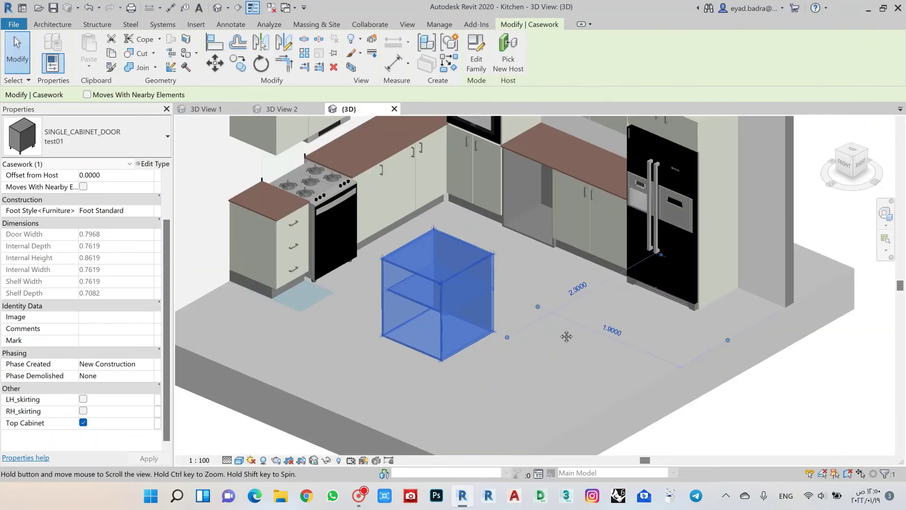
{"action": "scroll", "coordinate": [515, 304], "scroll_direction": "up", "scroll_amount": 2}
{"action": "scroll", "coordinate": [545, 310], "scroll_direction": "down", "scroll_amount": 2}
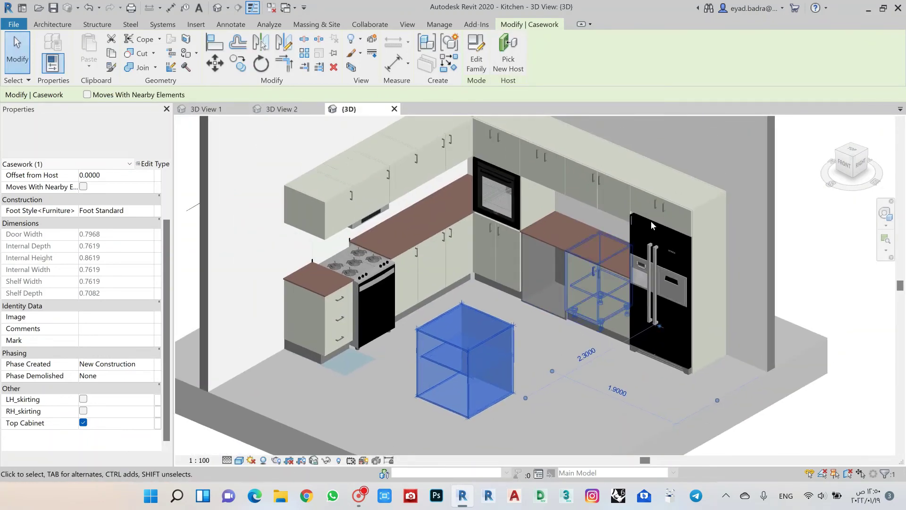
{"action": "scroll", "coordinate": [669, 202], "scroll_direction": "up", "scroll_amount": 1}
{"action": "left_click", "coordinate": [669, 202]}
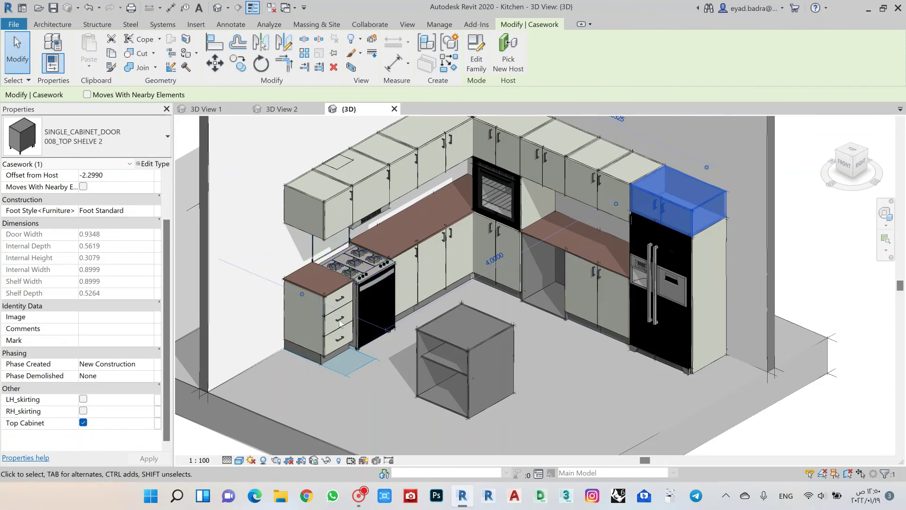
{"action": "scroll", "coordinate": [492, 324], "scroll_direction": "down", "scroll_amount": 2}
{"action": "scroll", "coordinate": [551, 392], "scroll_direction": "up", "scroll_amount": 1}
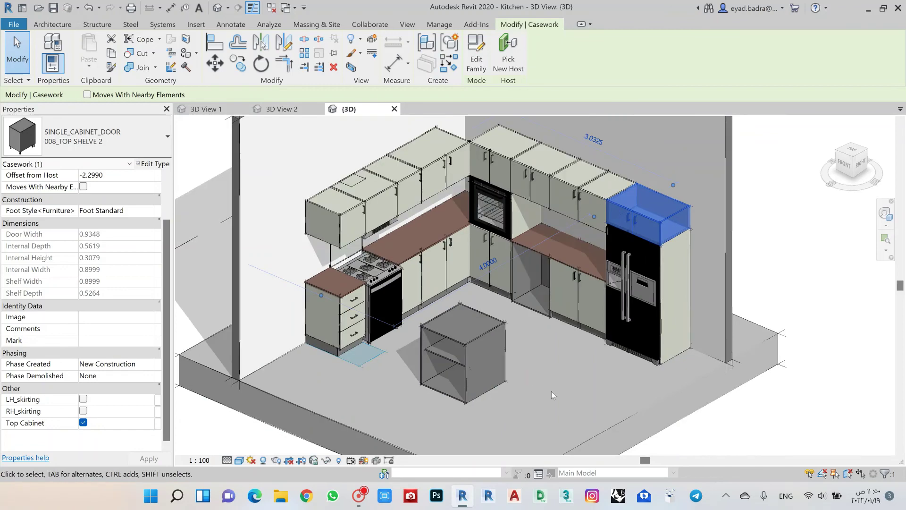
{"action": "left_click", "coordinate": [476, 340]}
{"action": "key", "text": "Delete"}
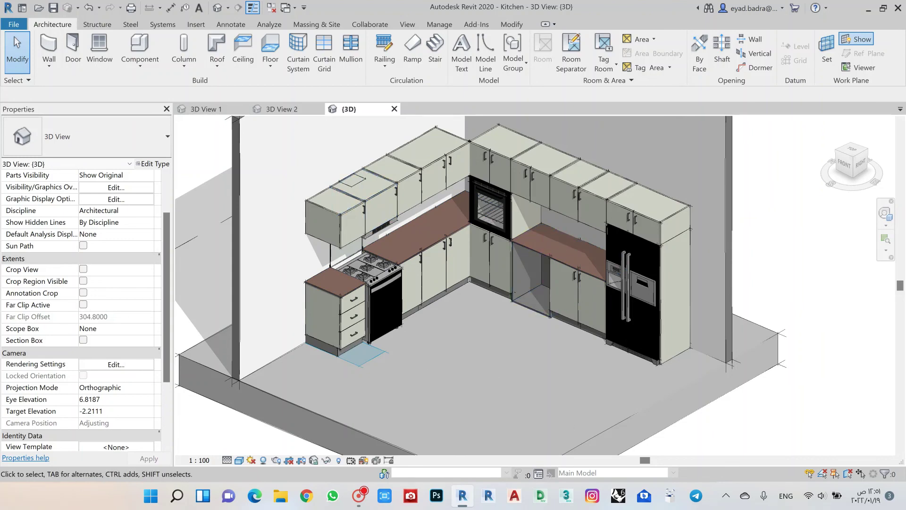
Switch to 3D View 1 and undo the recent test01 cabinet edits and the deletions of the cabinet and washing machine.
{"action": "key", "text": "ctrl+Tab"}
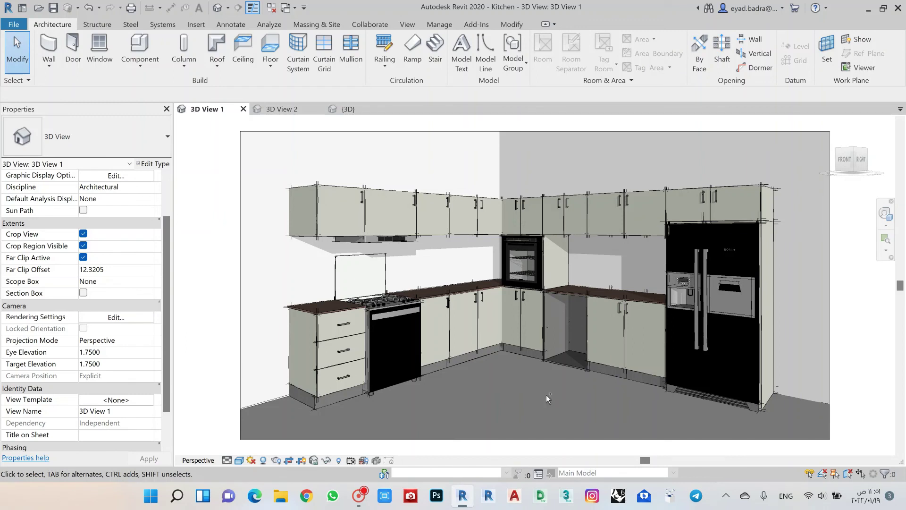
{"action": "key", "text": "ctrl+z"}
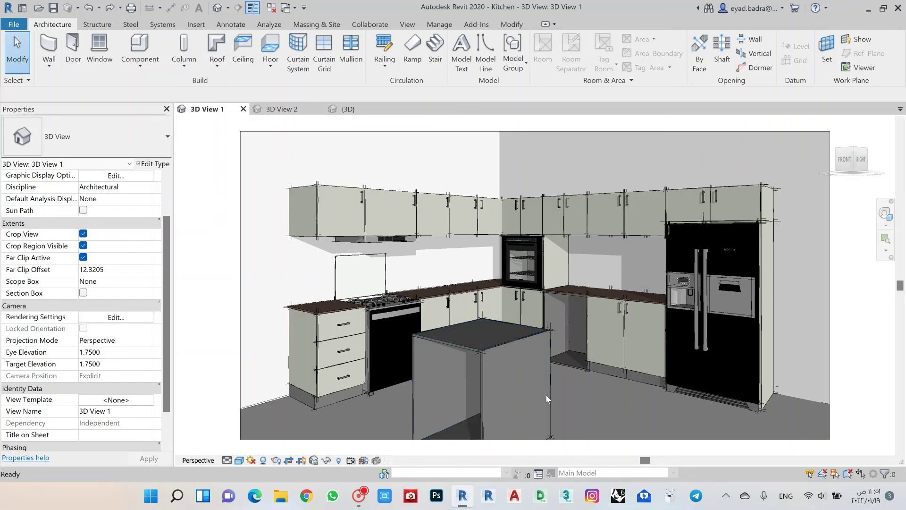
{"action": "key", "text": "ctrl+z"}
{"action": "key", "text": "ctrl+z"}
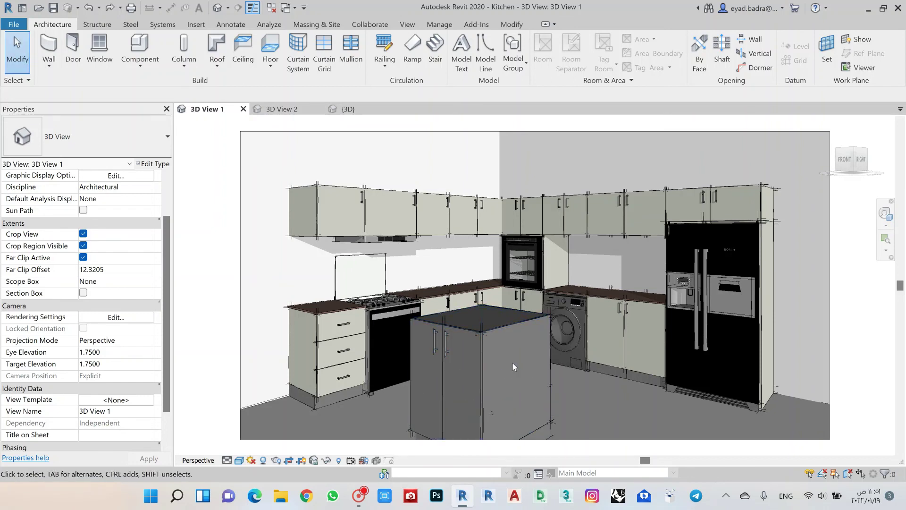
Delete the restored test01 cabinet standing in front of the kitchen units in 3D View 1.
{"action": "left_click", "coordinate": [481, 344]}
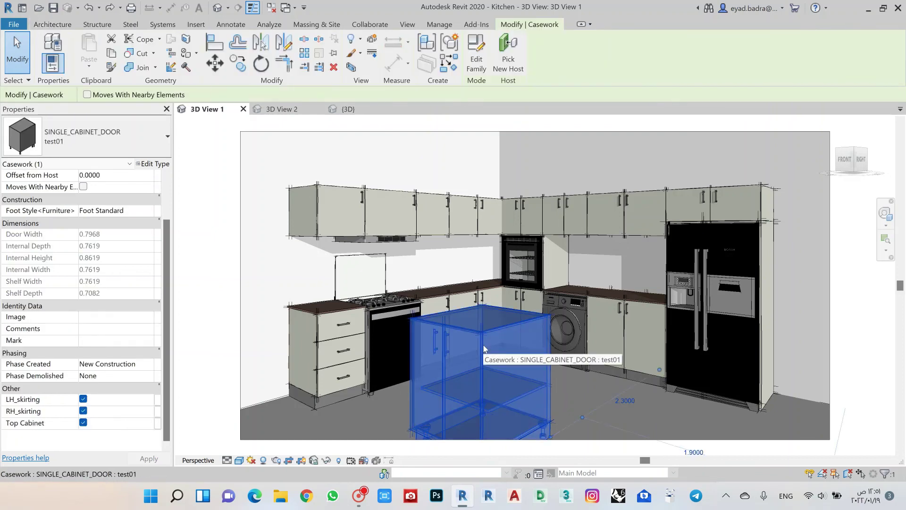
{"action": "key", "text": "Delete"}
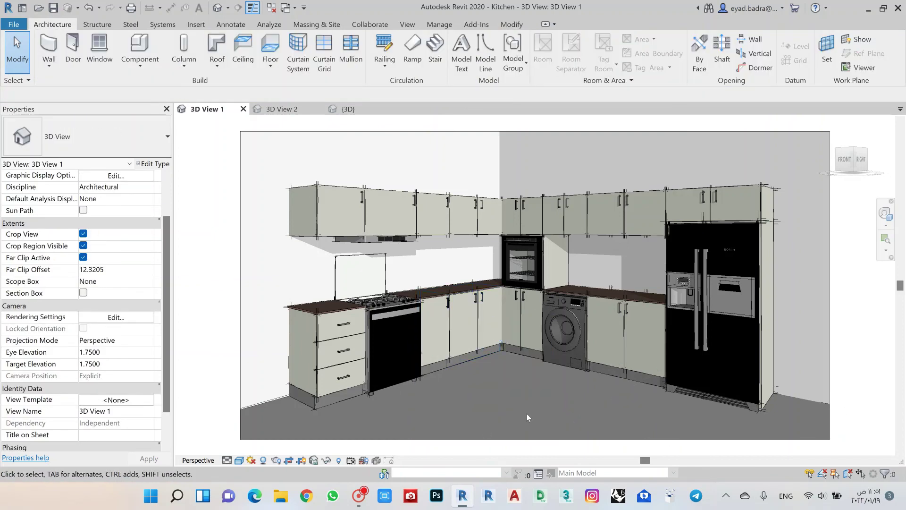